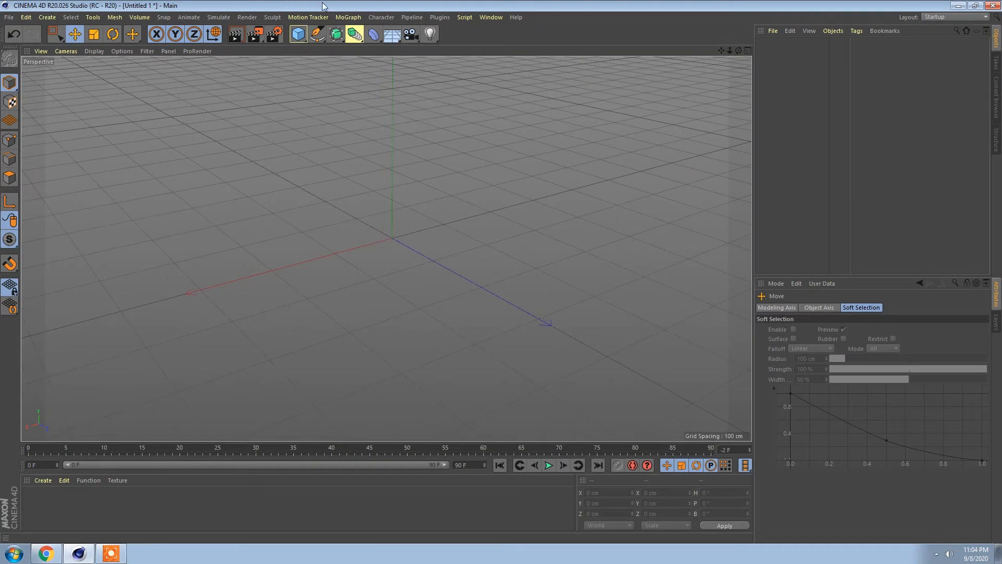
Draw an open three-point Pen spline in the Right view through about Y 805/Z 304, Y 3/Z 186 and Y 0.6/Z 4 cm
left_click(313, 37)
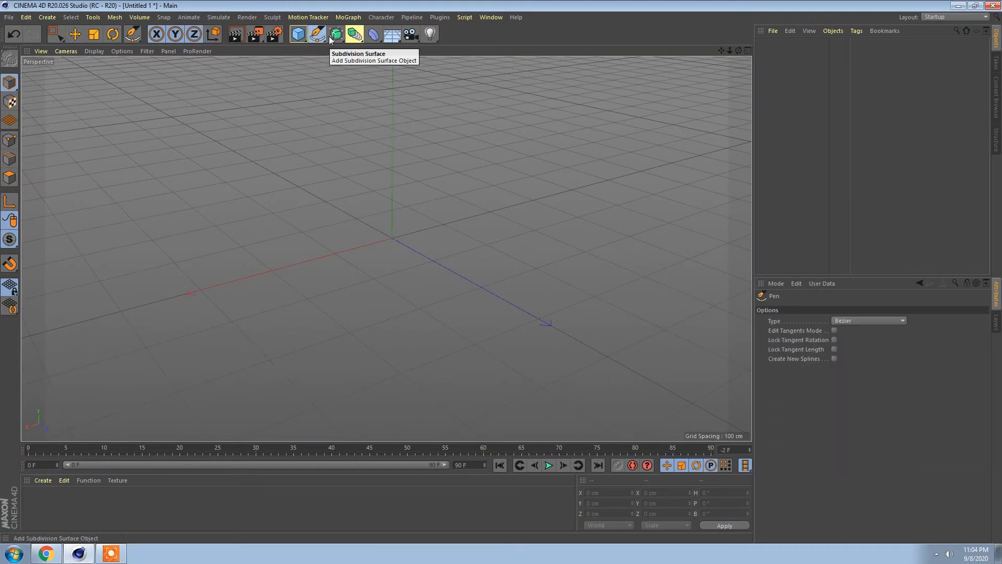
middle_click(260, 291)
middle_click(186, 325)
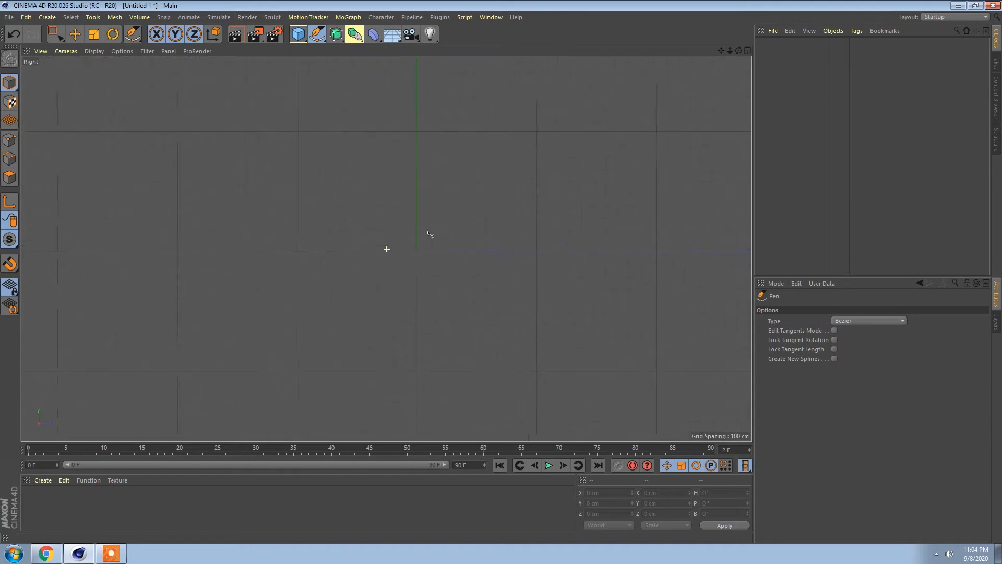
scroll(385, 283, "up", 5)
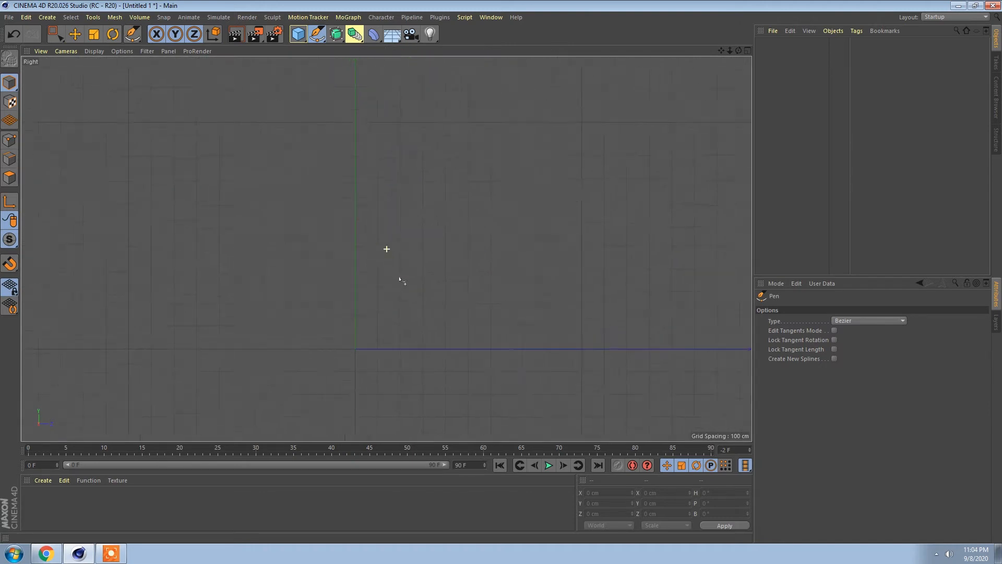
left_click(436, 175)
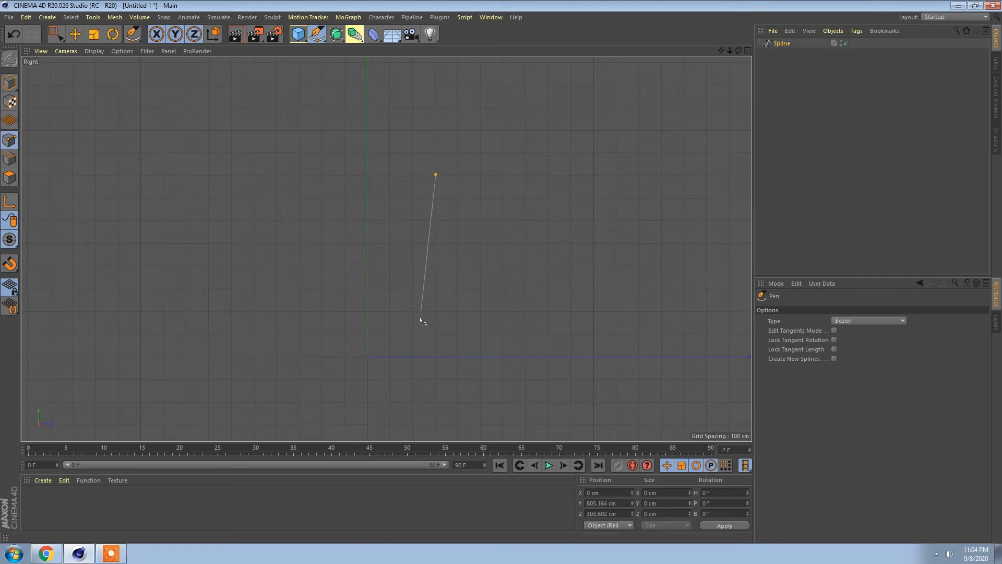
left_click(410, 357)
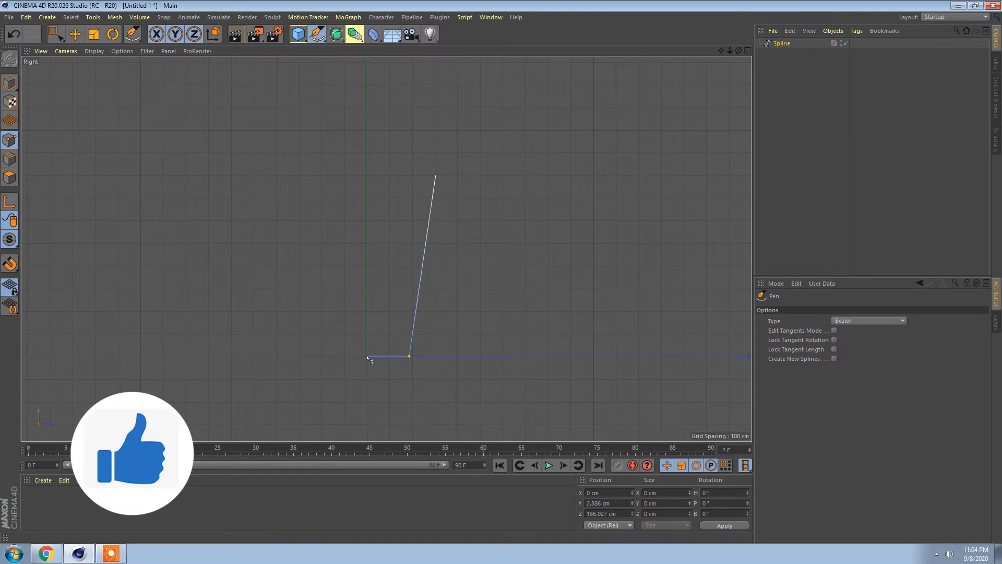
scroll(369, 359, "up", 10)
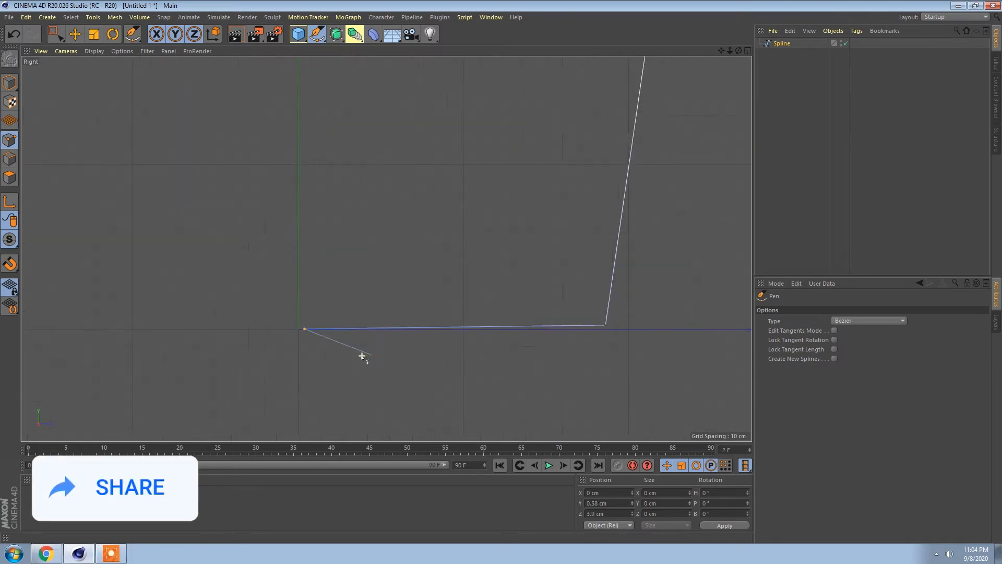
right_click(294, 325)
left_click(292, 321)
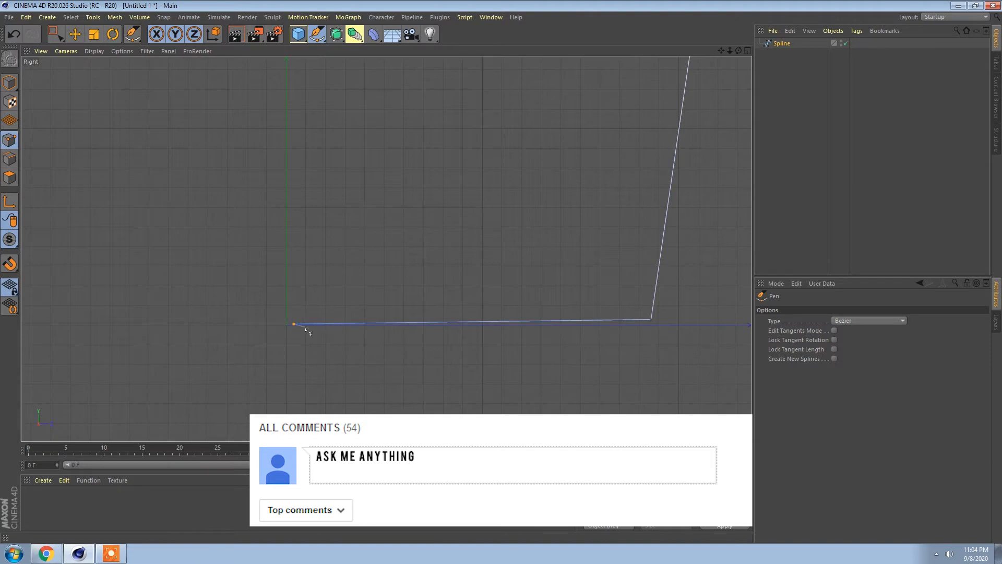
right_click(294, 325)
left_click(292, 322)
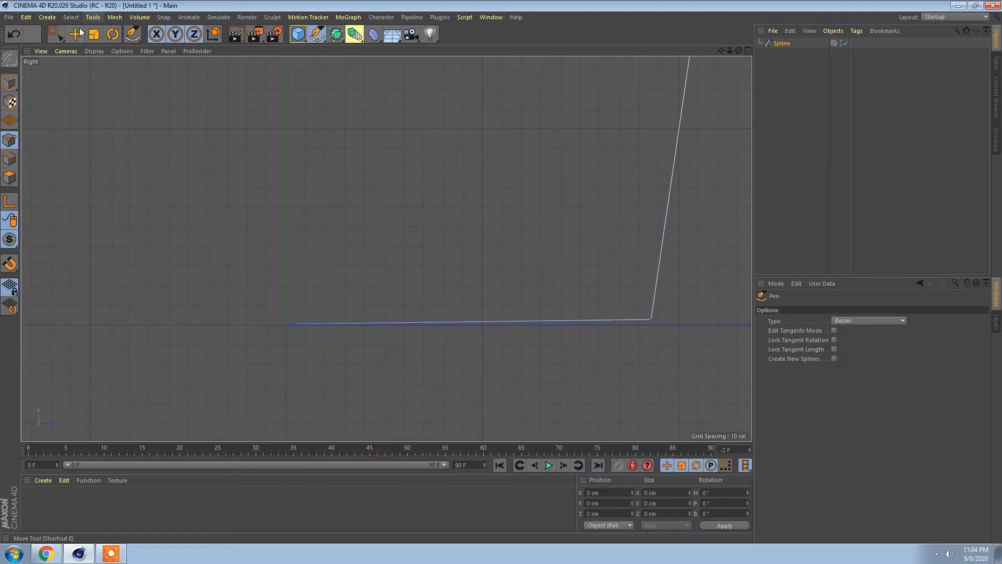
Move the spline's inner end point up vertically to level it with the lower outer corner point
key("e")
left_click(293, 322)
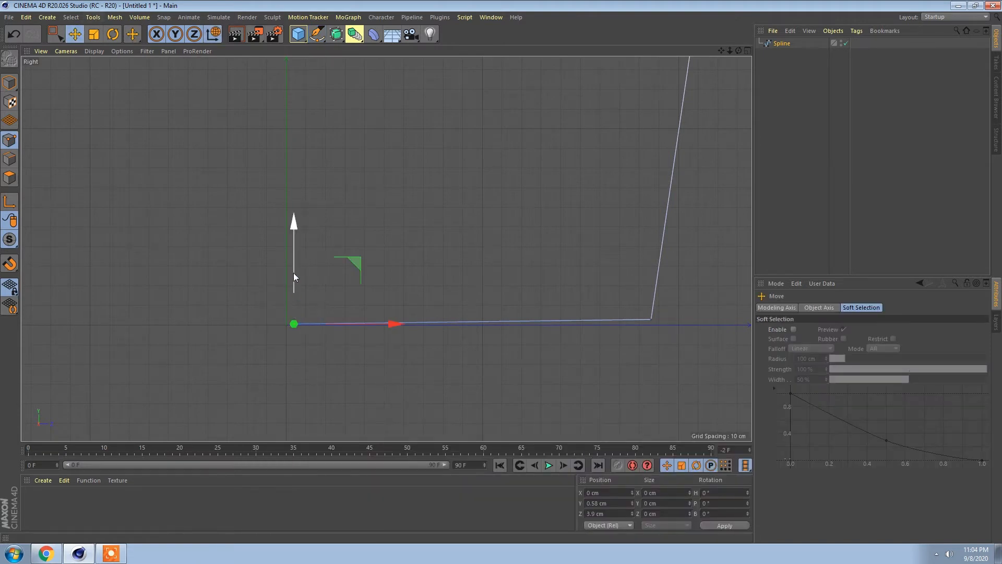
left_click_drag(294, 272, 283, 267)
Round the spline's lower outer corner point with Chamfer, trying a 40 cm radius and settling on 30 cm
left_click(650, 319)
middle_click_drag(629, 296, 396, 261, "alt")
right_click(428, 270)
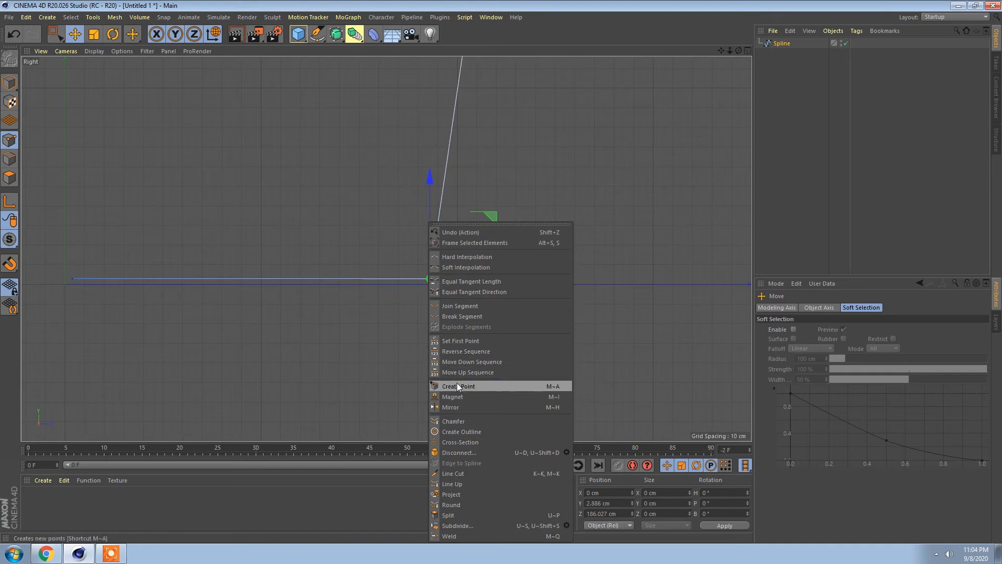
left_click(456, 419)
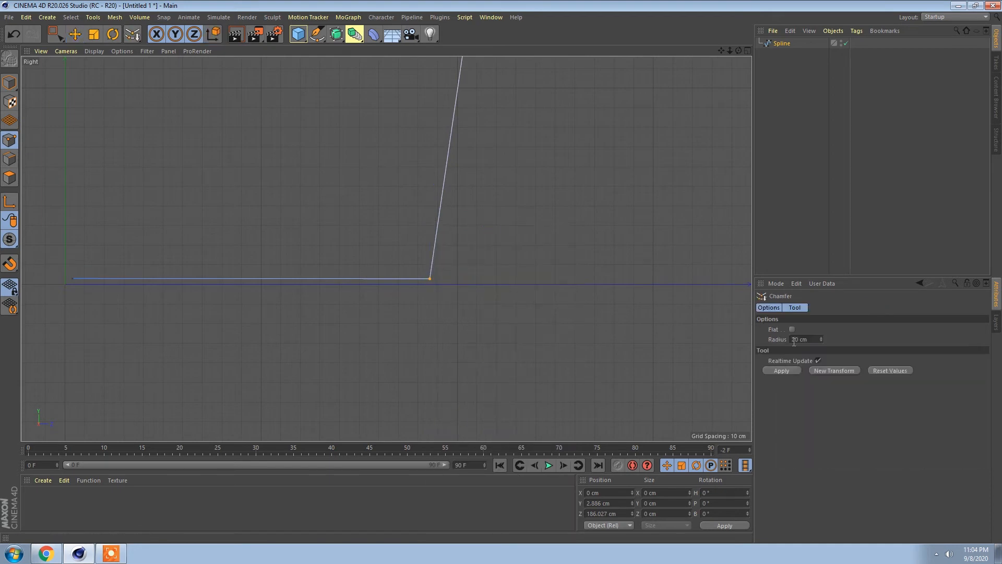
left_click(810, 339)
type("40")
key("Return")
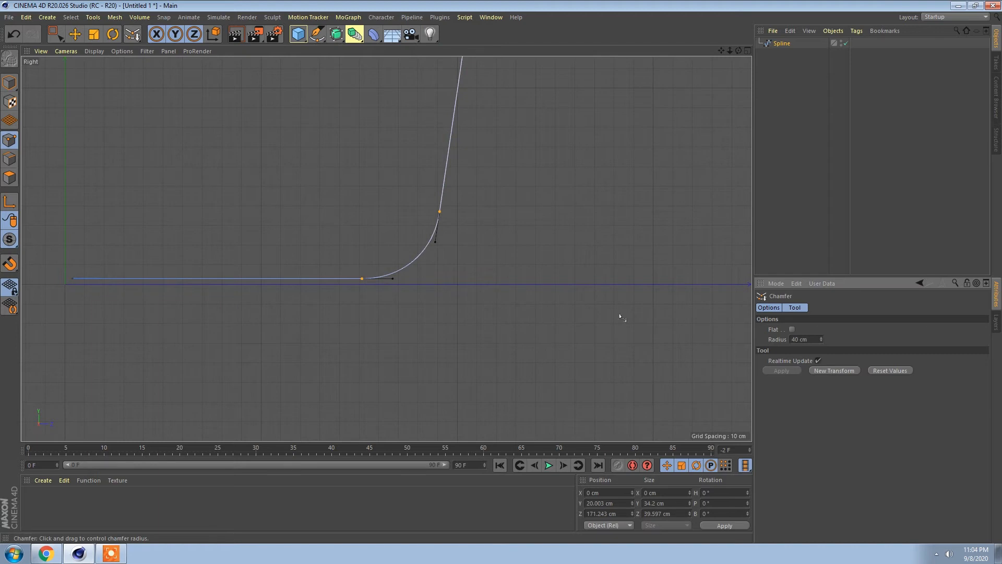
left_click(809, 340)
type("30")
key("Return")
middle_click_drag(448, 283, 508, 340, "alt")
right_click_drag(508, 339, 475, 307, "alt")
middle_click_drag(476, 307, 425, 335, "alt")
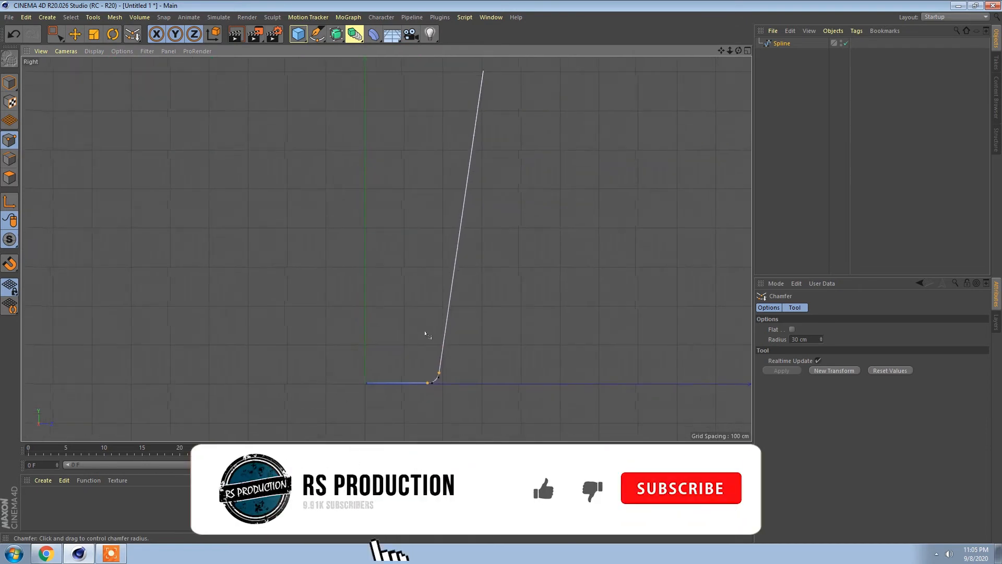
Select all points of the spline and create an inward outline about 25 cm thick
left_click(10, 83)
middle_click_drag(530, 214, 541, 214, "alt")
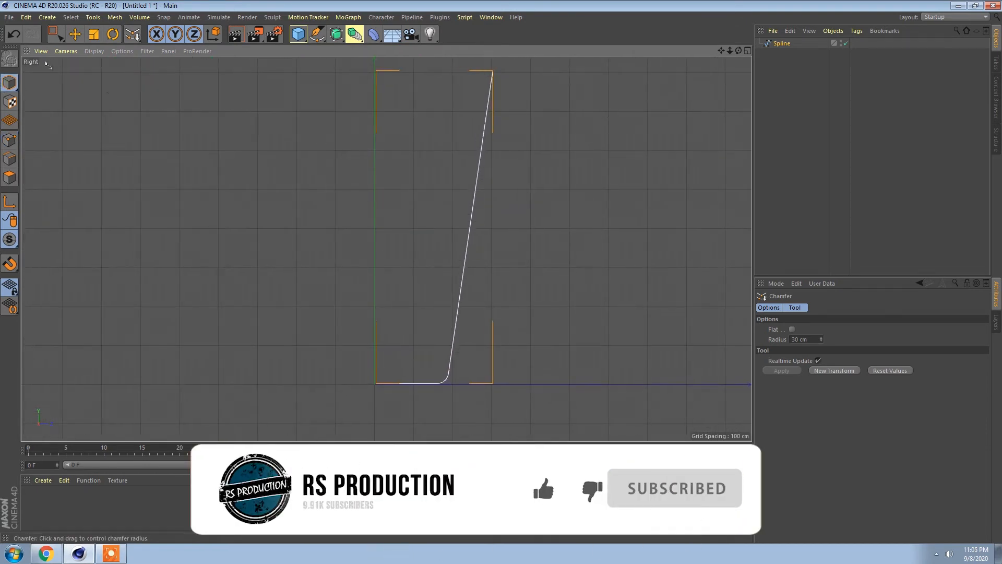
left_click(56, 35)
left_click(9, 140)
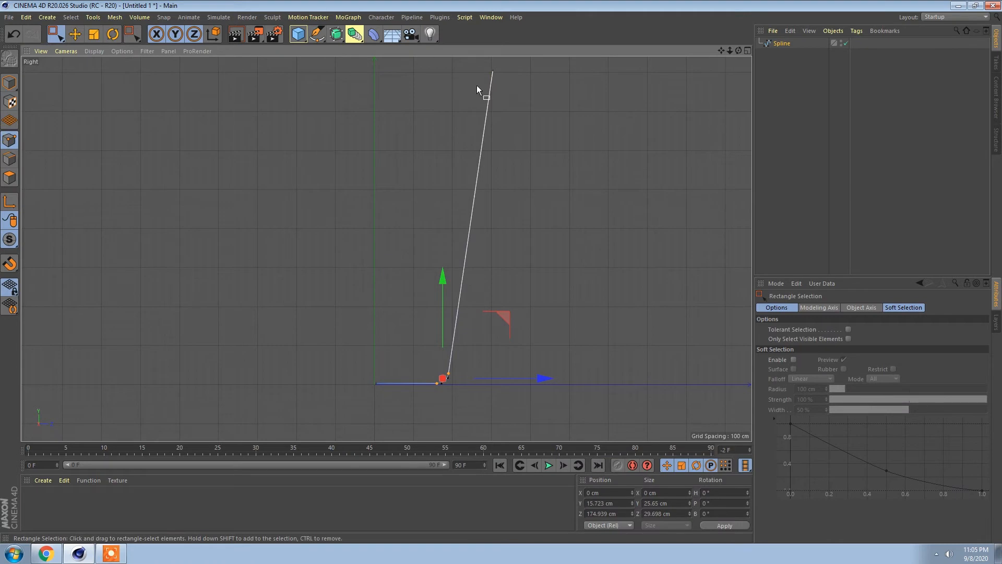
left_click_drag(510, 74, 342, 386)
middle_click_drag(492, 325, 469, 327, "alt")
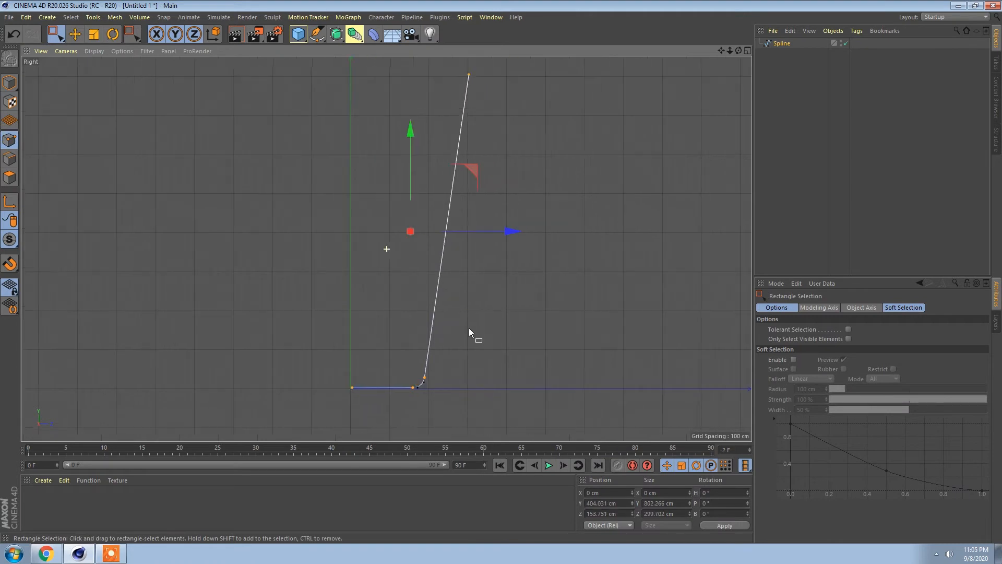
right_click(419, 312)
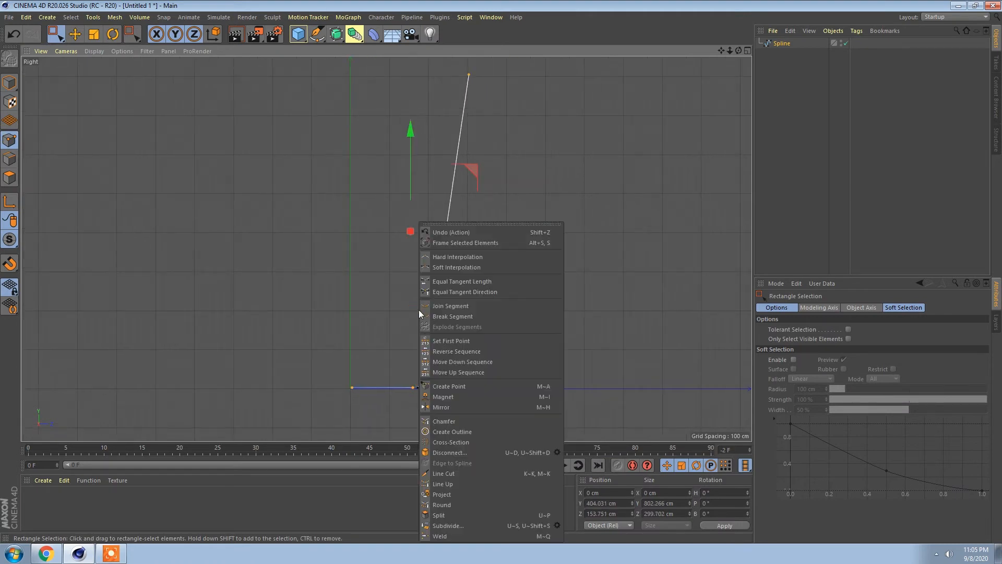
left_click(459, 432)
left_click_drag(457, 406, 448, 393)
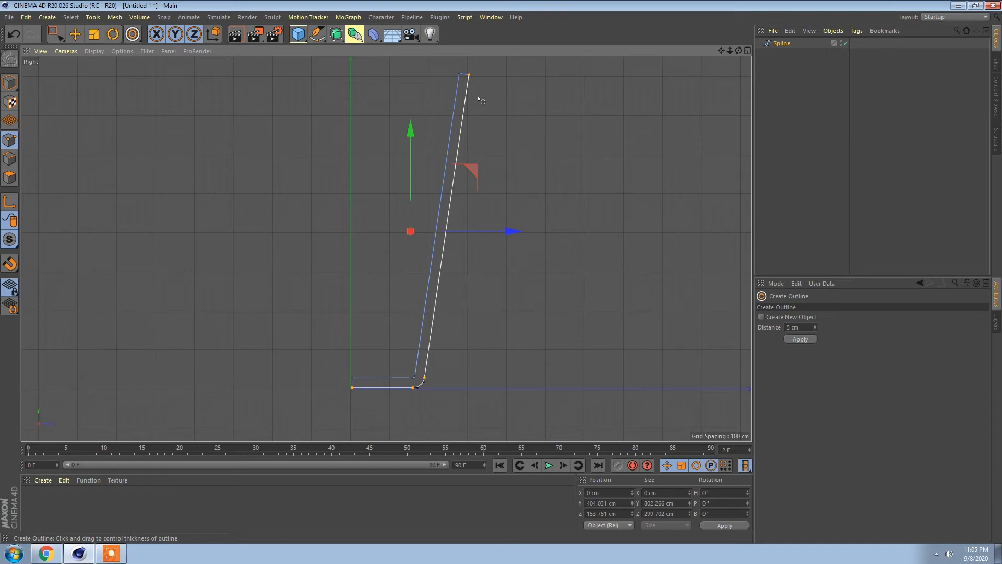
Flatten the profile's top edge by scaling its two points vertically to a height of about 0.6 cm
left_click(55, 34)
middle_click_drag(429, 84, 362, 168, "alt")
scroll(418, 117, "up", 1)
scroll(374, 141, "up", 3)
left_click_drag(455, 164, 387, 195)
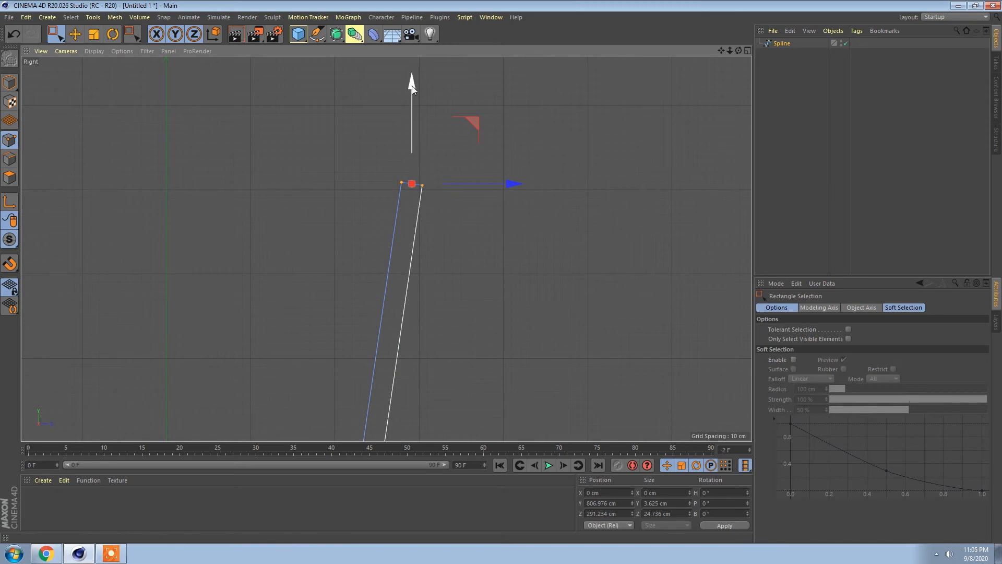
key("t")
left_click_drag(412, 85, 402, 202)
Select the two inner end points of the profile's base and move them along Z onto the vertical axis
middle_click_drag(385, 263, 439, 60, "alt")
middle_click_drag(397, 428, 428, 288, "alt")
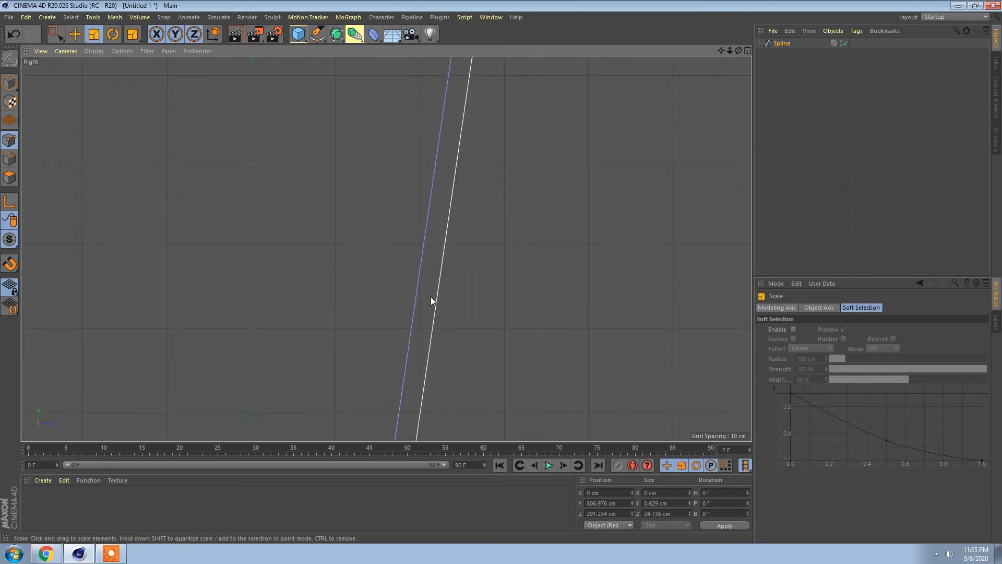
middle_click_drag(483, 274, 492, 71, "alt")
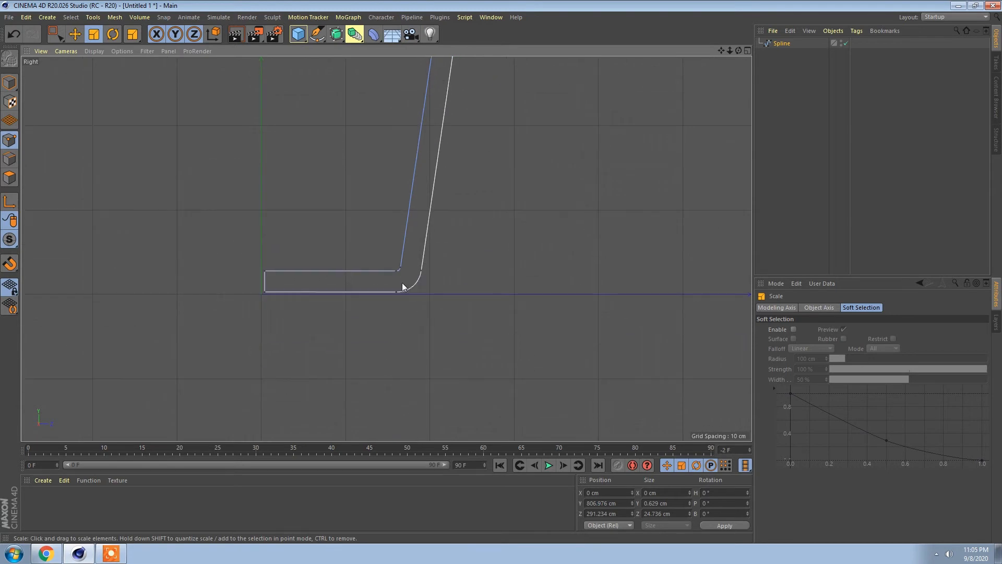
left_click_drag(240, 257, 274, 299)
left_click(49, 39)
left_click_drag(224, 242, 299, 340)
middle_click_drag(297, 294, 336, 275, "alt")
scroll(336, 274, "up", 5)
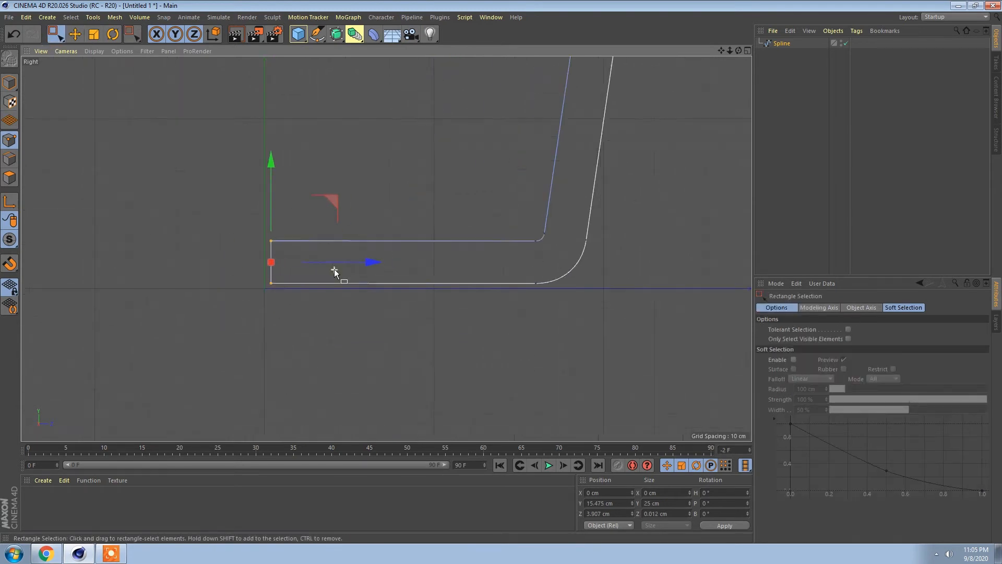
left_click_drag(347, 265, 339, 264)
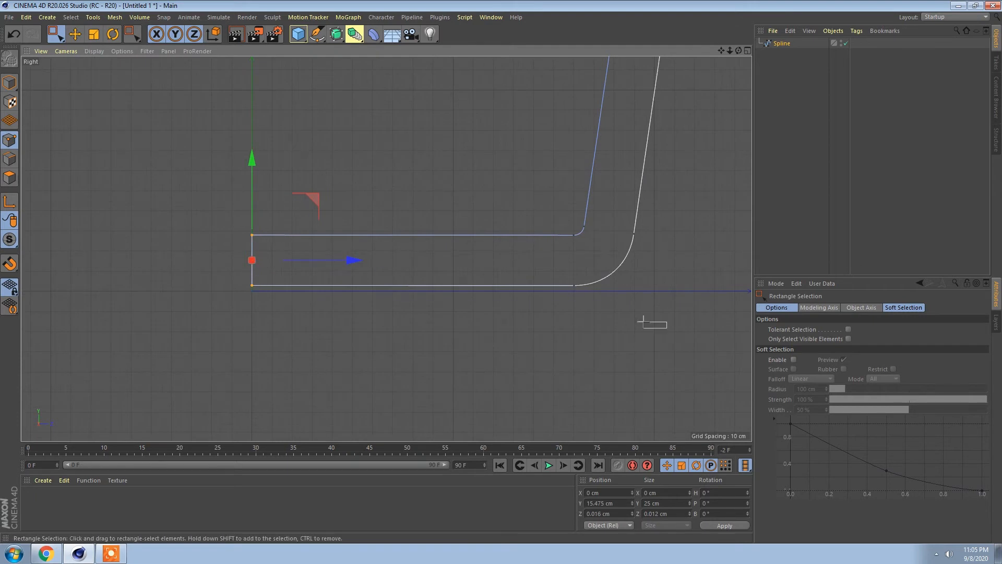
Select all profile points and move them down until the base sits on the horizontal axis
key("ctrl+a")
left_click_drag(443, 156, 436, 163)
left_click(3, 89)
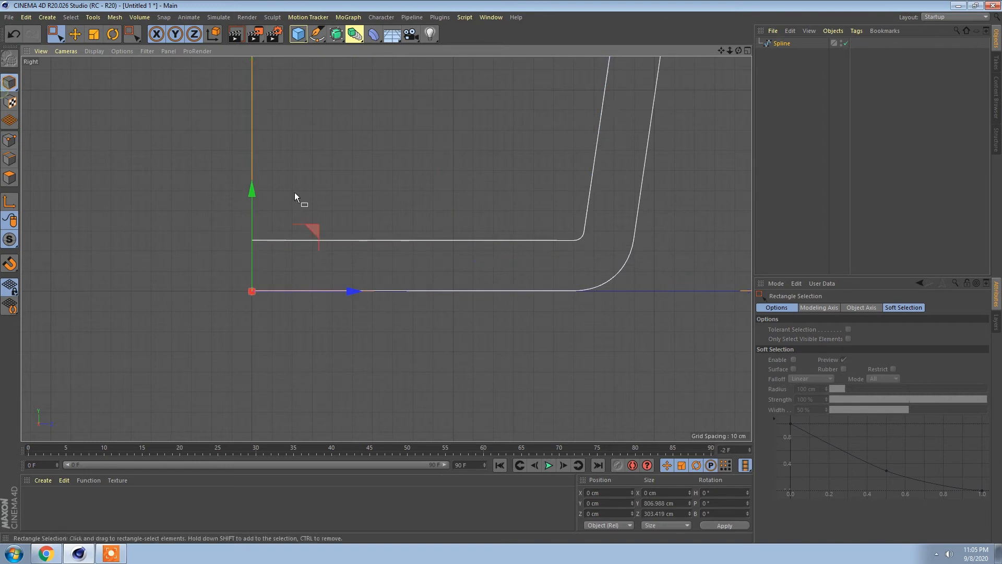
middle_click(405, 253)
middle_click(333, 212)
left_click_drag(254, 174, 525, 147, "alt")
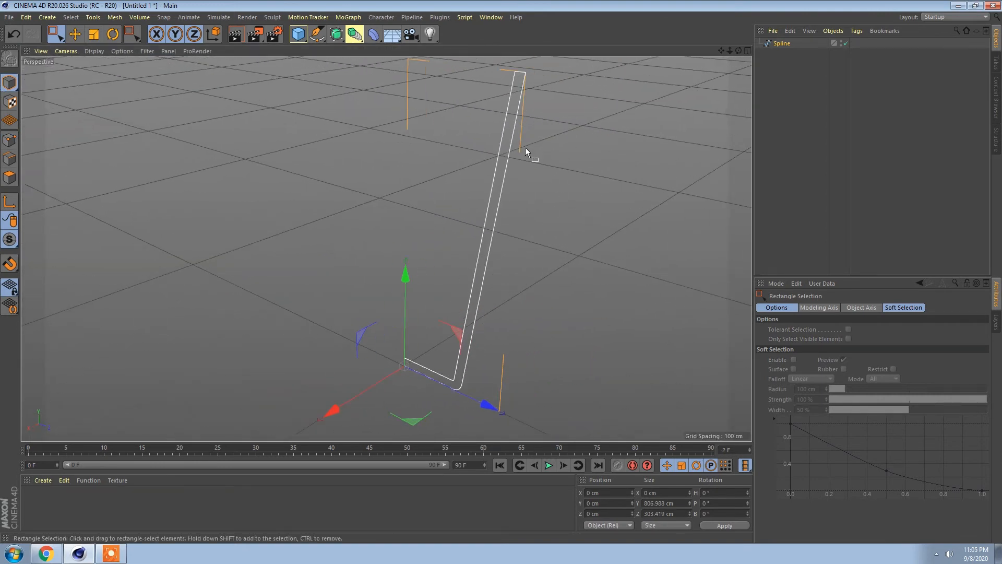
Round both corner points of the profile's top edge with Chamfer in the Right view
middle_click(582, 398)
middle_click(267, 334)
scroll(277, 329, "down", 5)
middle_click_drag(427, 277, 383, 437, "alt")
middle_click_drag(329, 254, 289, 400, "alt")
left_click(7, 143)
left_click_drag(402, 199, 346, 223)
scroll(346, 223, "up", 5)
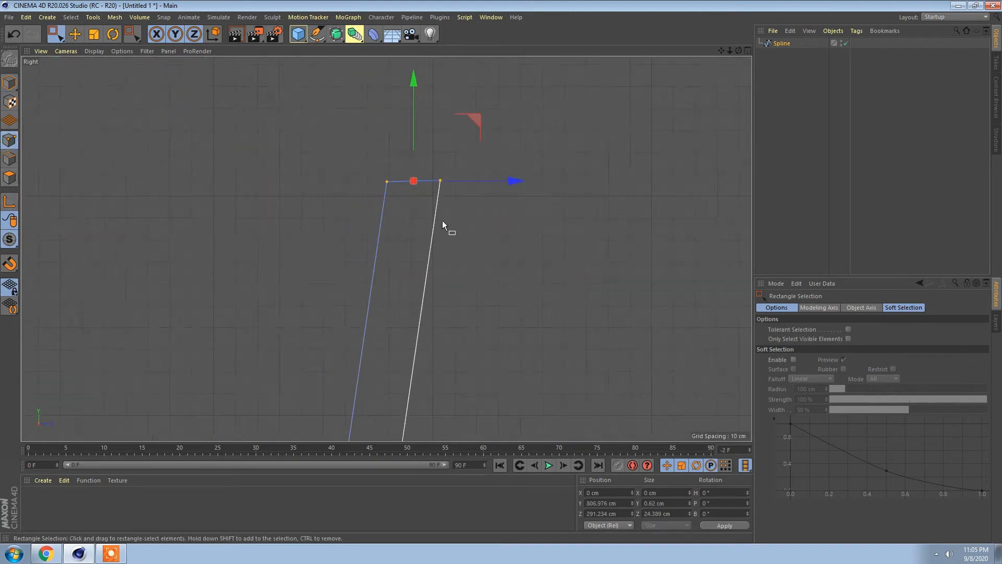
right_click(446, 245)
left_click(473, 400)
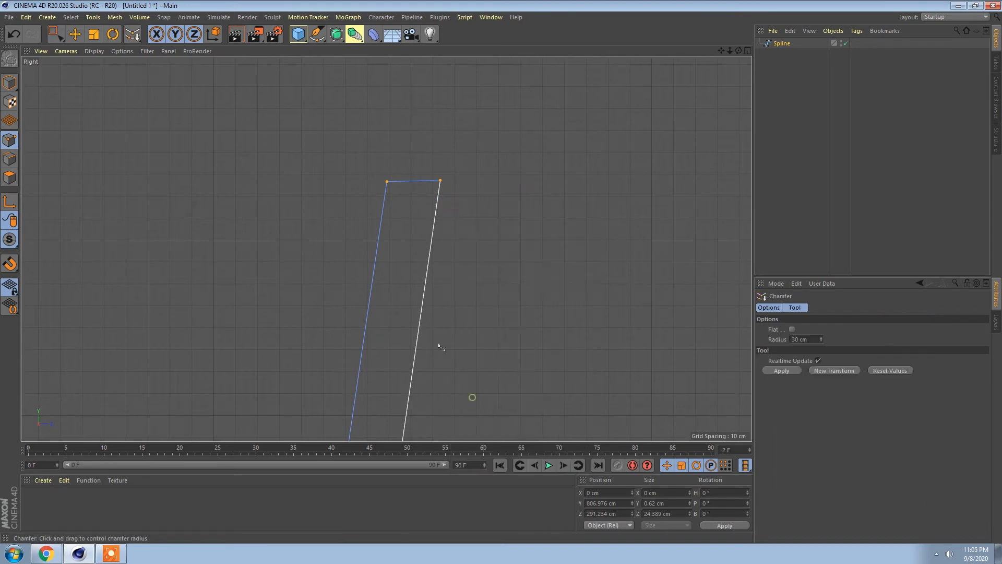
left_click_drag(480, 397, 497, 396)
left_click(9, 82)
left_click(54, 33)
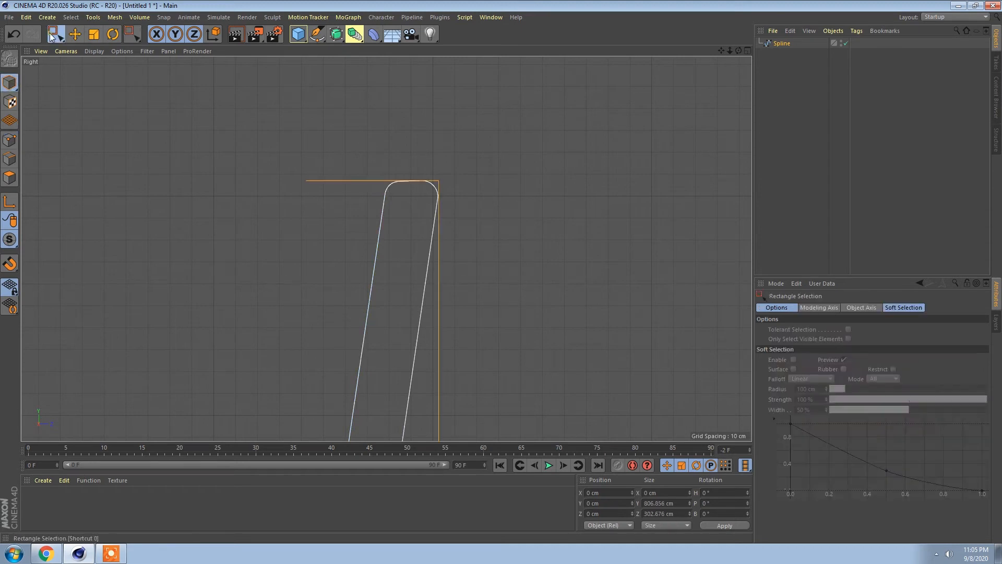
Examine the rounded rim points and the complete profile in the Right and Perspective views
left_click(9, 140)
left_click_drag(383, 201, 384, 203)
left_click_drag(390, 149, 389, 149)
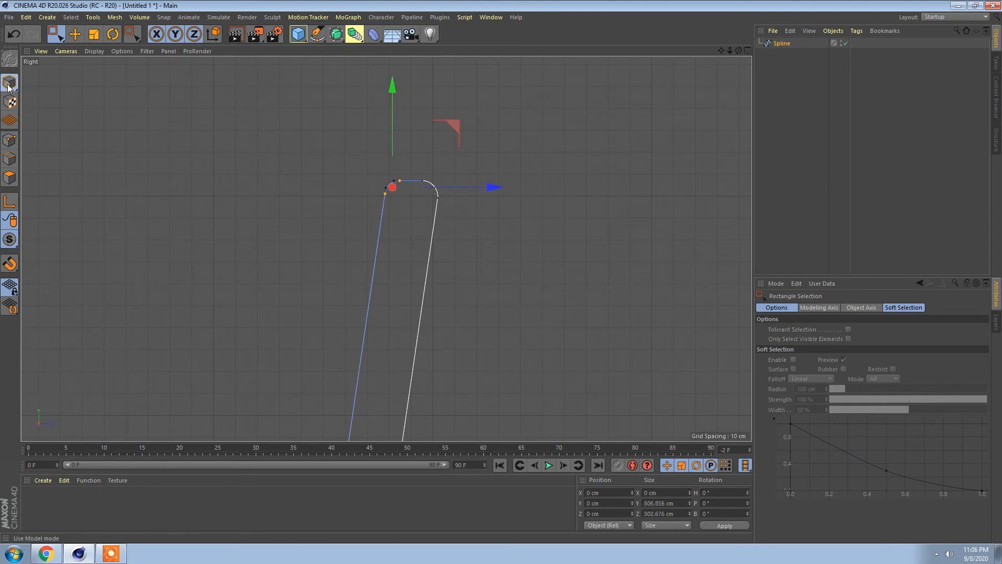
middle_click(220, 165)
middle_click(295, 159)
left_click_drag(271, 189, 314, 220, "alt")
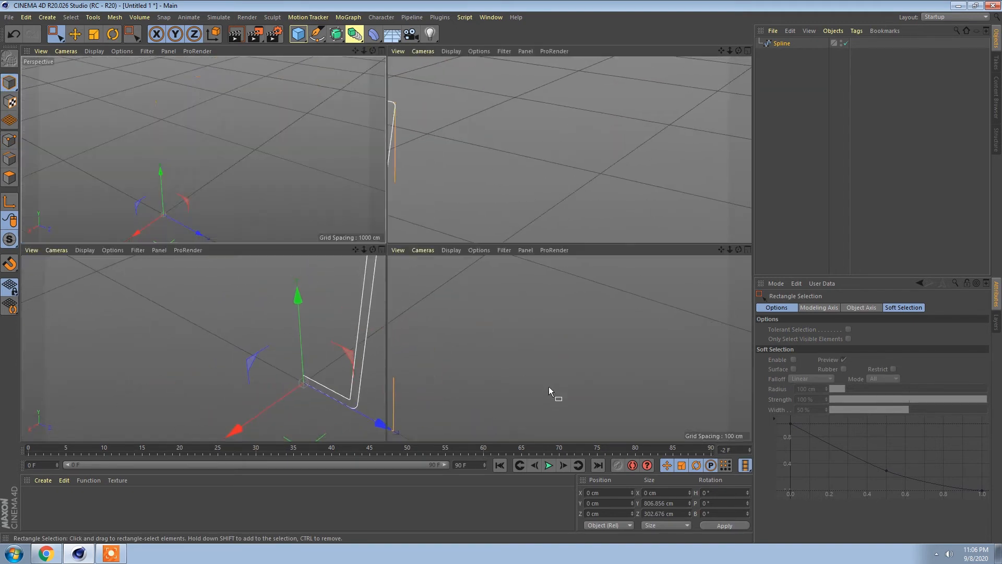
middle_click(549, 386)
middle_click(354, 274)
scroll(374, 237, "down", 4)
middle_click_drag(332, 357, 385, 234, "alt")
middle_click(338, 209)
middle_click(220, 168)
left_click_drag(346, 217, 410, 220, "alt")
scroll(380, 221, "down", 3)
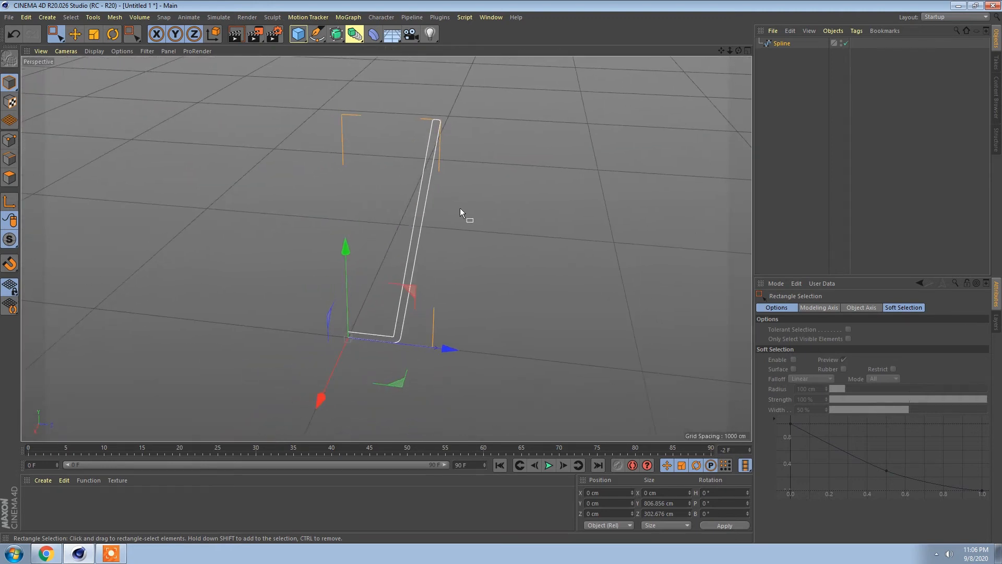
Revolve the profile into a solid-walled cup by adding a Lathe object and placing the spline inside it
left_click(336, 34)
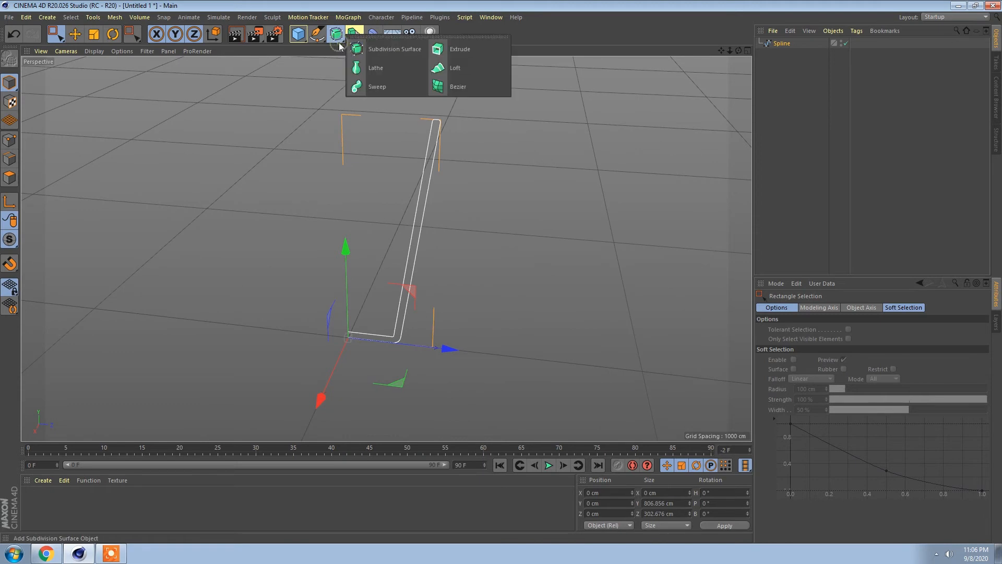
left_click(374, 73)
mouse_move(788, 53)
left_mouse_down()
mouse_move(781, 61)
mouse_move(783, 44)
left_mouse_up()
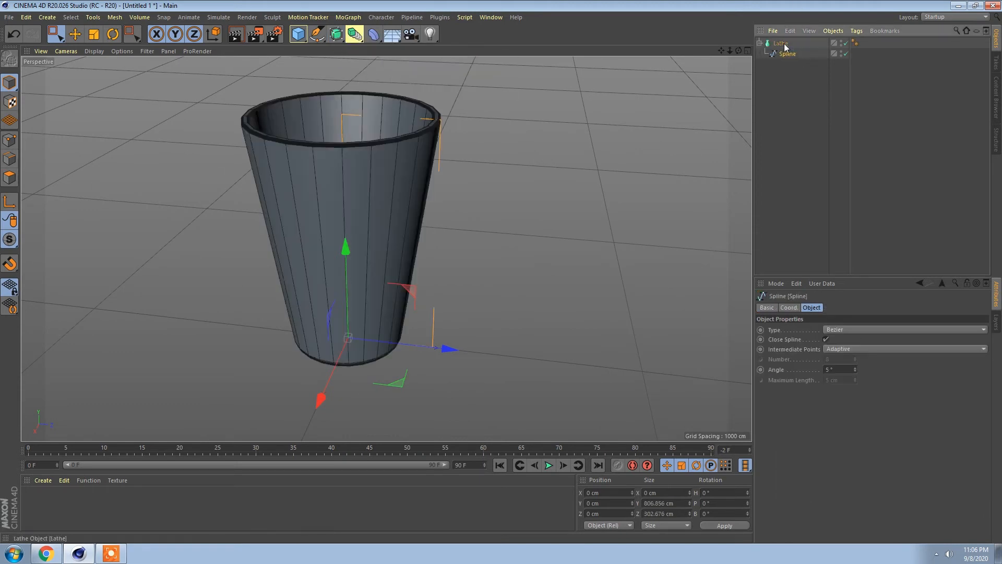
left_click_drag(493, 171, 517, 152, "alt")
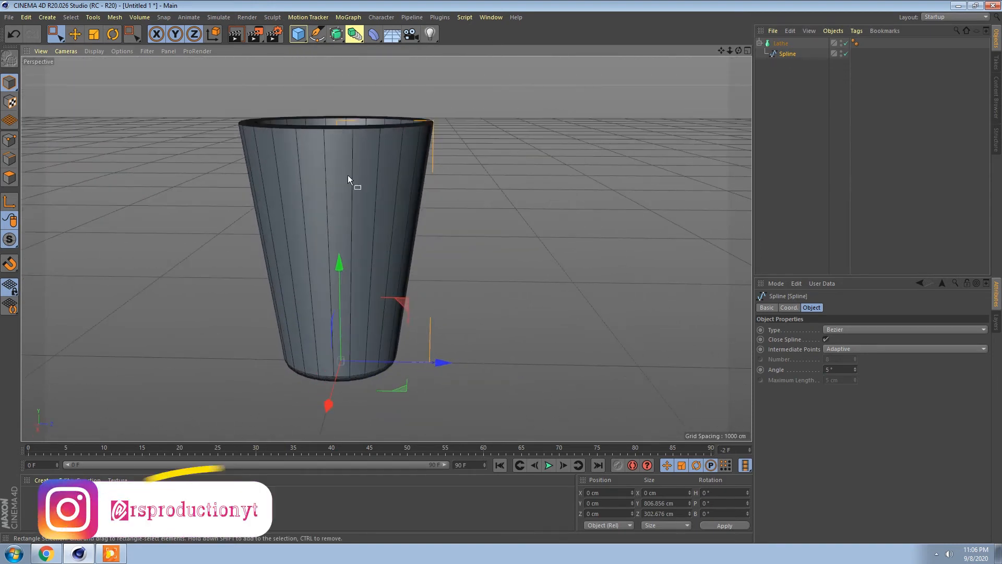
With the Lathe temporarily disabled, lower the profile's rim points and shift them inward to about Y 745 cm, Z 253 cm
left_click(846, 43)
left_click_drag(501, 123, 488, 122, "alt")
left_click(9, 141)
left_click_drag(389, 111, 515, 127)
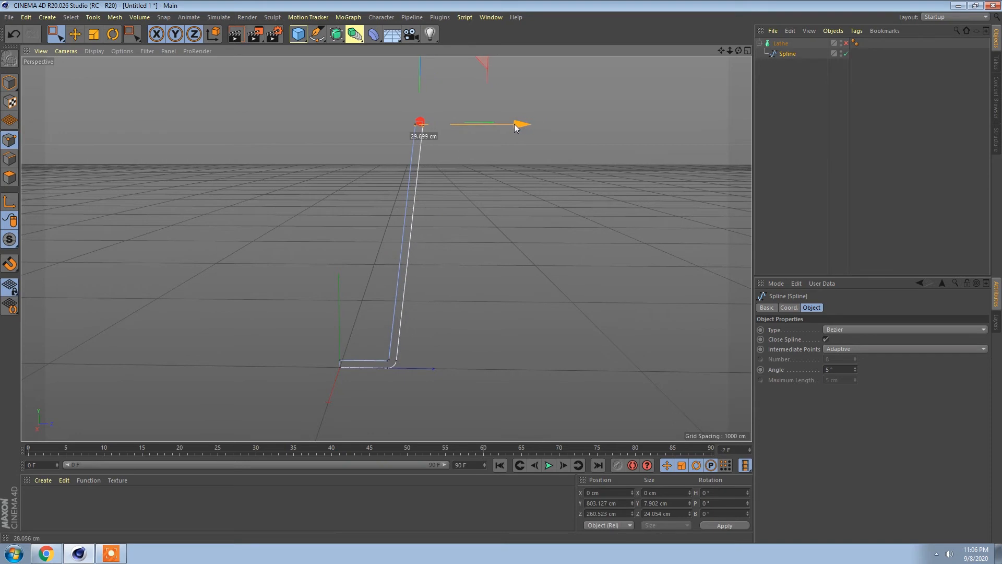
scroll(471, 146, "down", 1)
left_click_drag(426, 76, 429, 96)
left_click_drag(525, 143, 521, 146)
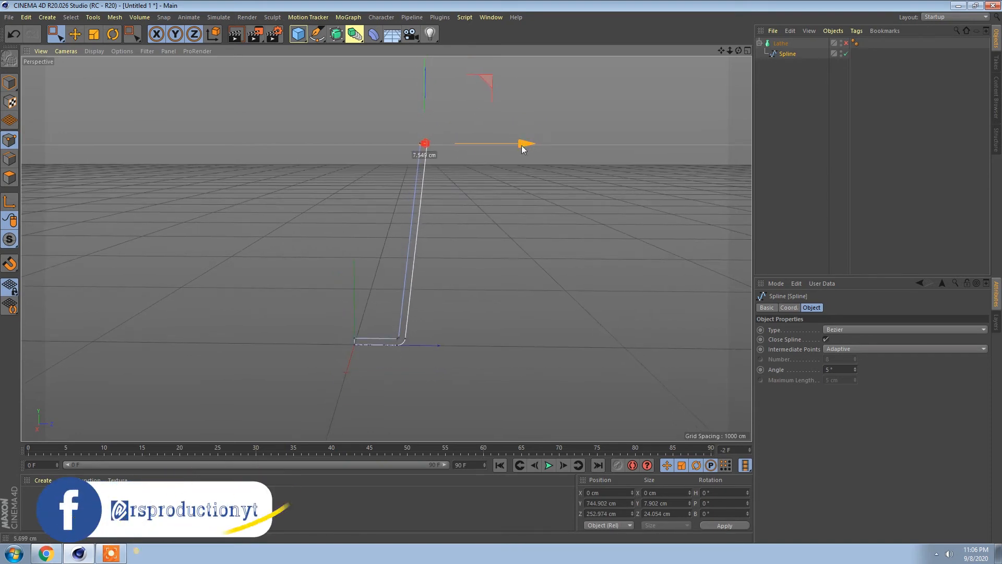
left_click(846, 43)
mouse_move(414, 202)
left_mouse_down("alt")
mouse_move(396, 230)
mouse_move(432, 202)
mouse_move(423, 201)
left_mouse_up("alt")
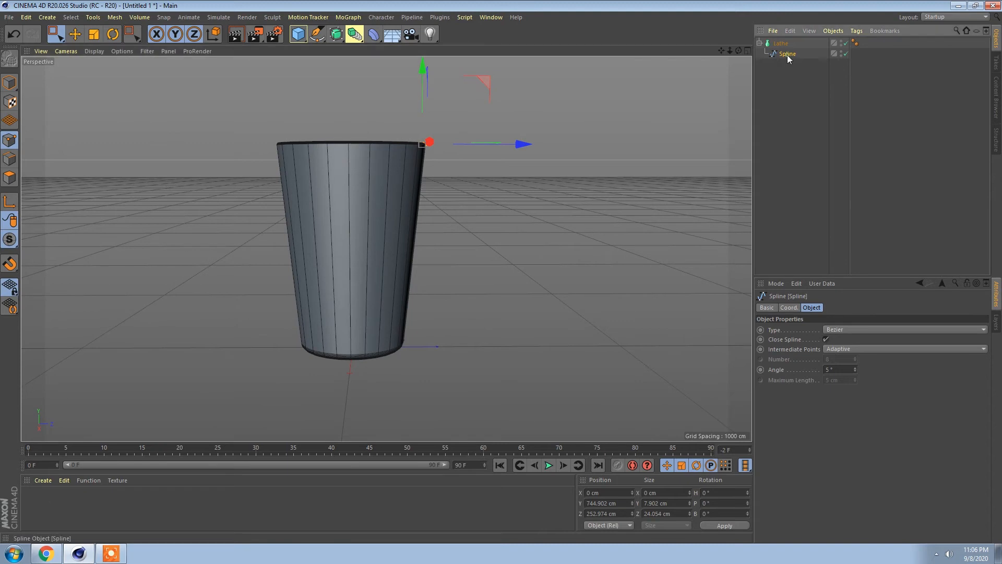
Create two pairs of points along the profile's outer wall, one pair in the upper part and one lower down, and re-enable the Lathe
left_click(846, 43)
left_click_drag(483, 211, 487, 201, "alt")
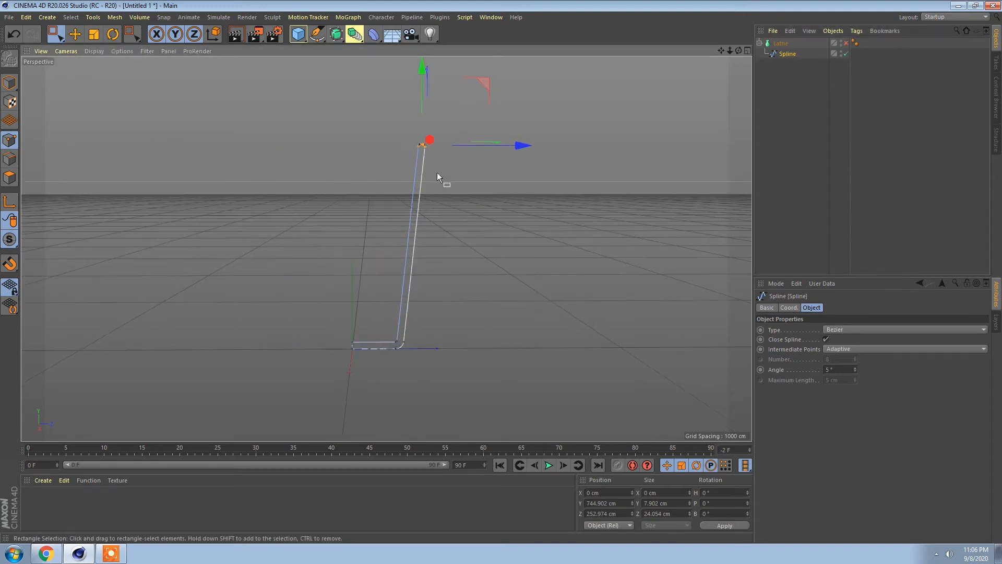
right_click(422, 188)
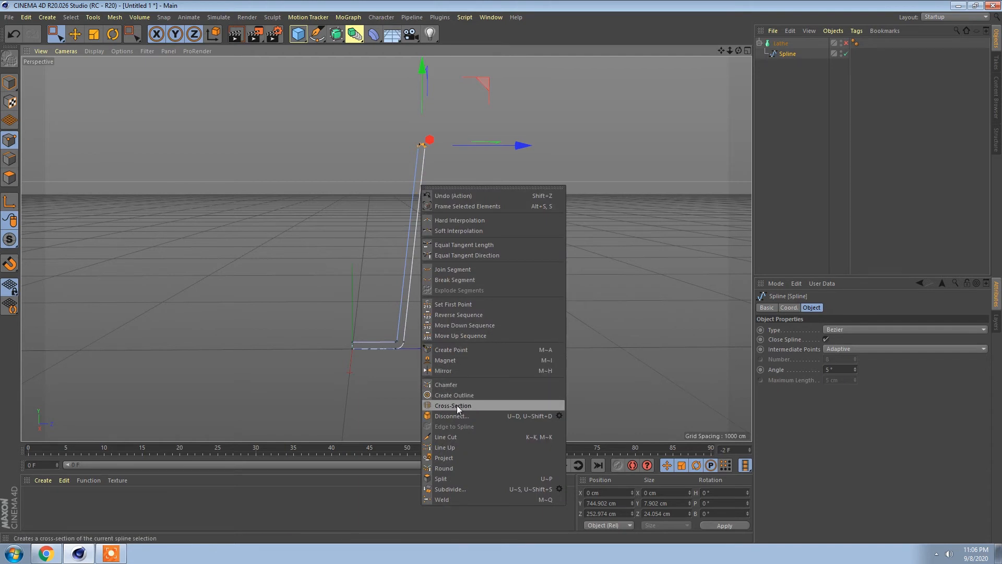
left_click(450, 352)
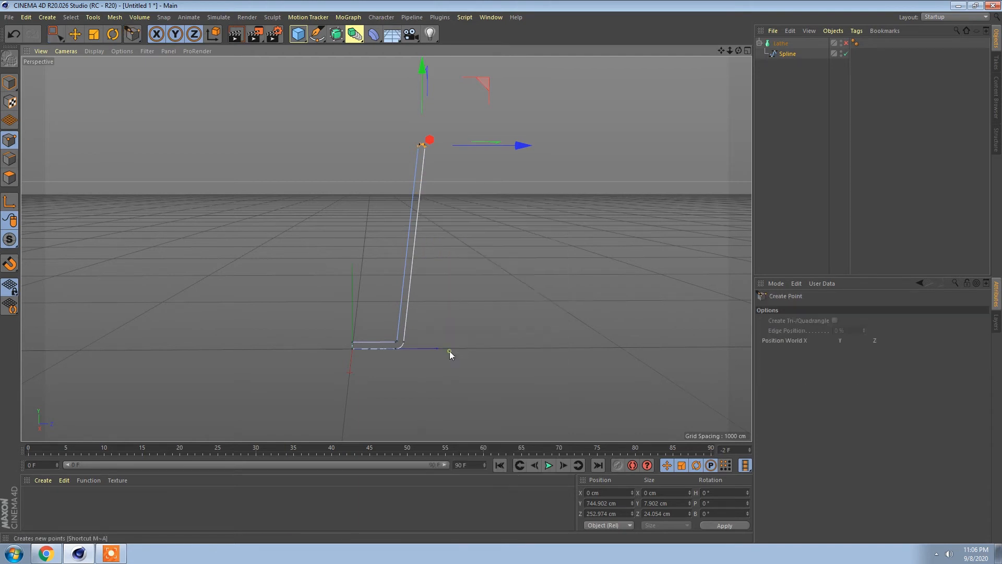
middle_click_drag(412, 211, 388, 216, "alt")
left_click_drag(388, 216, 396, 189, "alt")
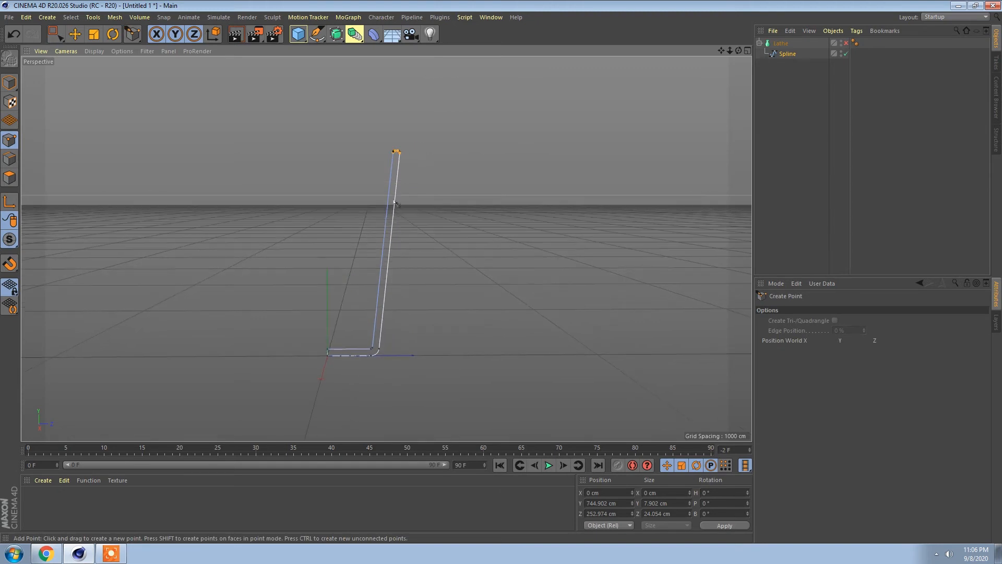
left_click(396, 192)
middle_click_drag(395, 262, 381, 234, "alt")
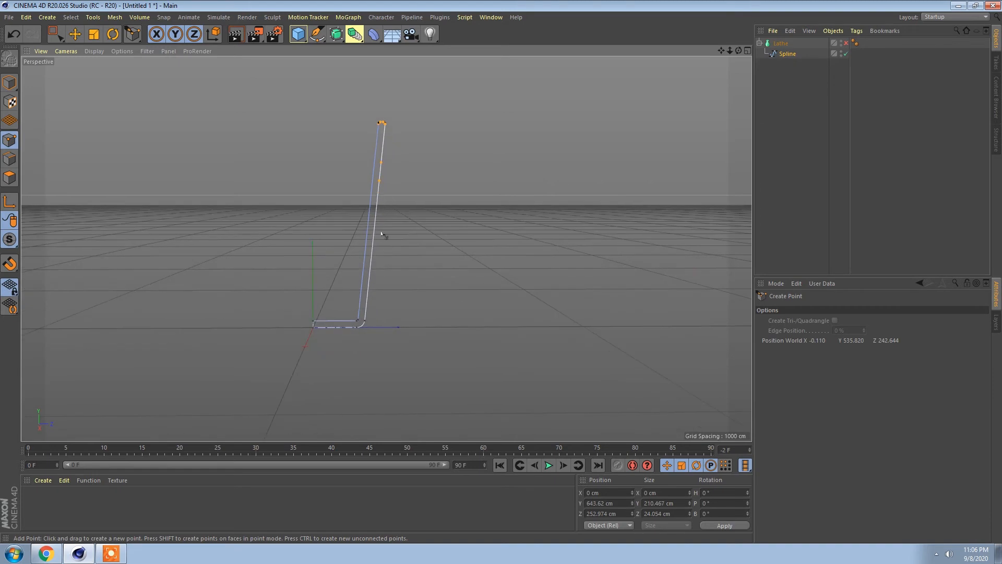
left_click(370, 270)
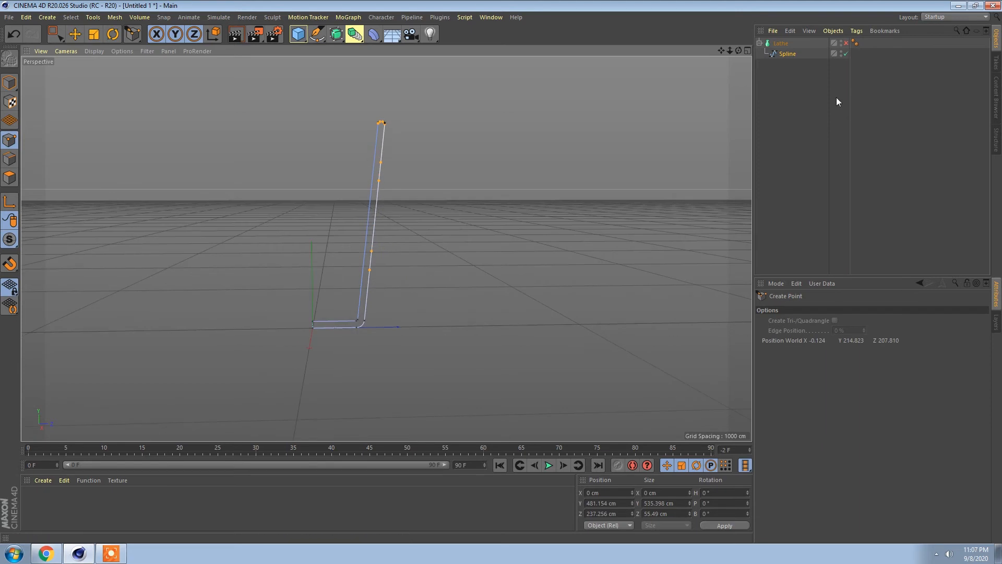
left_click(846, 43)
left_click_drag(480, 204, 341, 218, "alt")
Set the Lathe's subdivision to 30 and inspect the cup's mesh
left_click(784, 46)
double_click(827, 340)
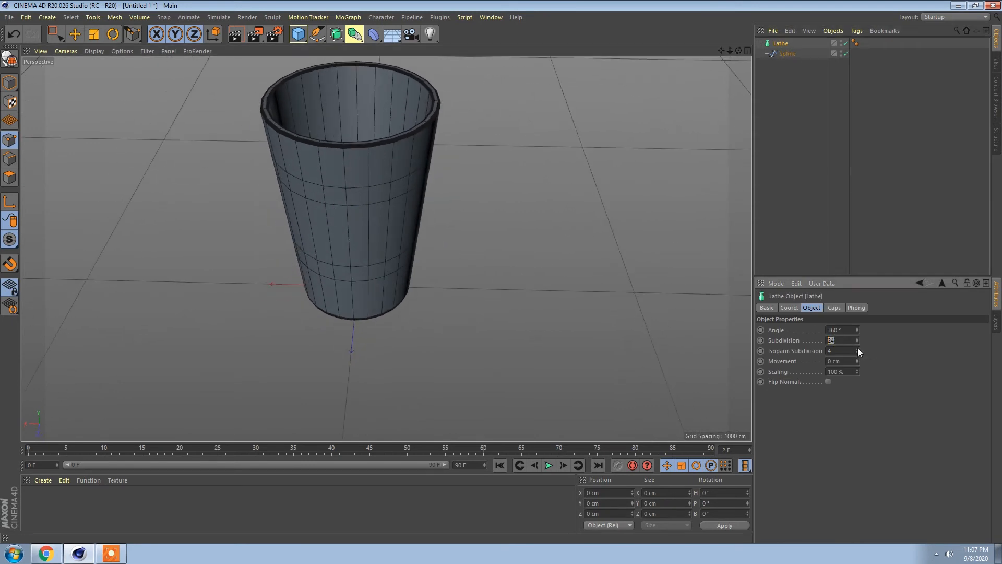
type("30")
key("Return")
left_click_drag(373, 207, 328, 211, "alt")
left_click_drag(390, 217, 352, 200, "alt")
Try Lathe subdivisions of 36 and 28, and return the value to 30
double_click(838, 340)
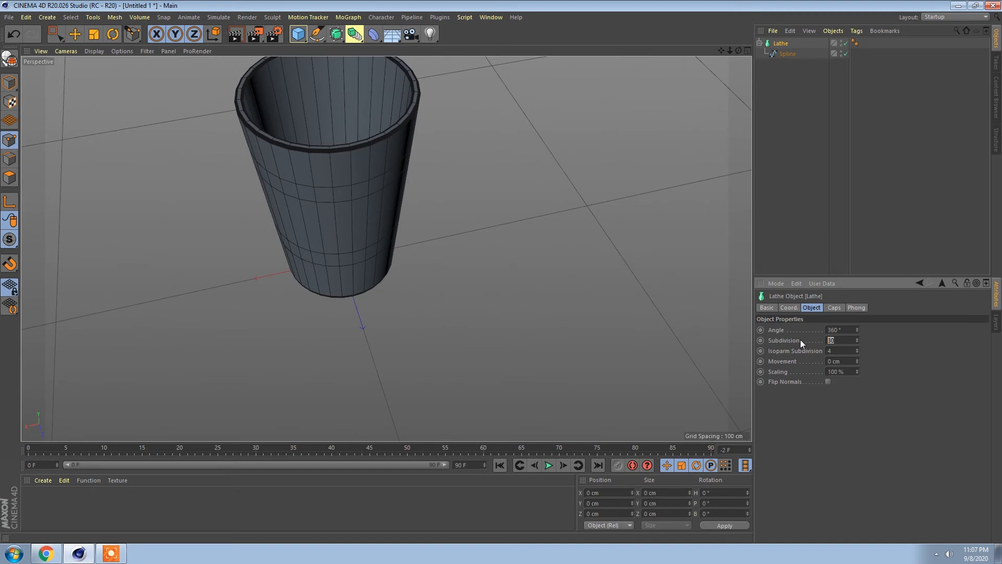
left_click_drag(385, 215, 367, 254, "alt")
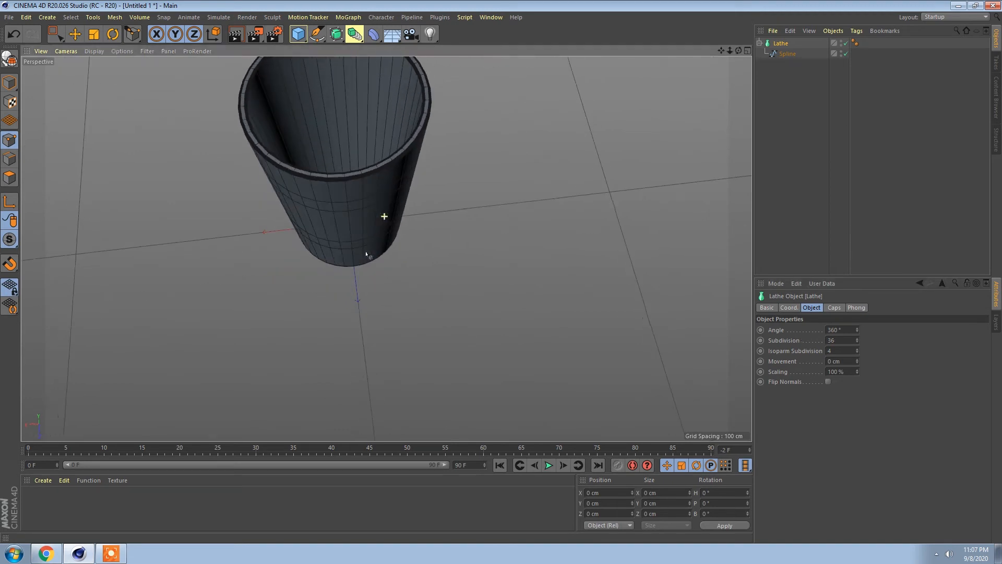
double_click(839, 340)
type("28")
key("Return")
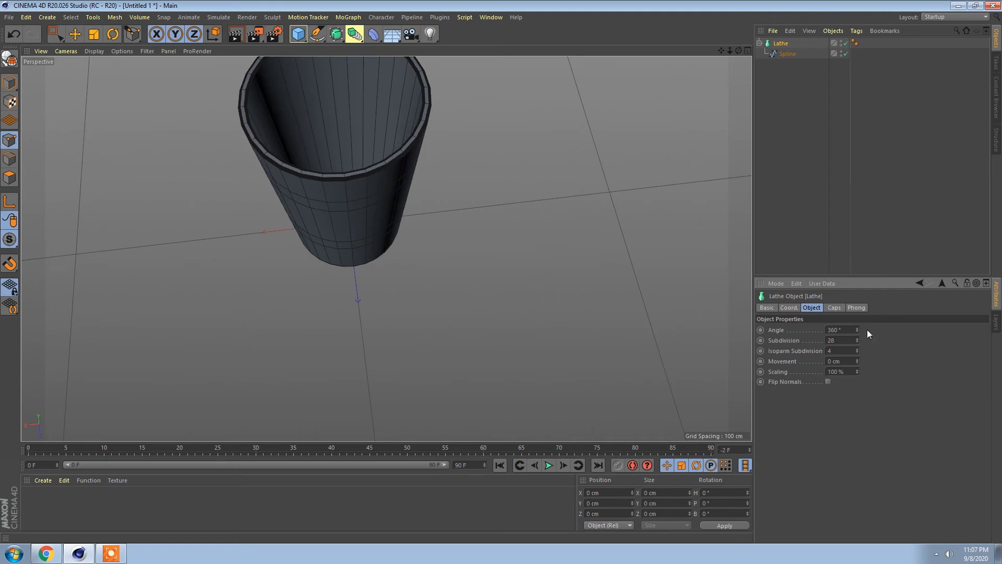
double_click(838, 340)
type("30")
key("Return")
left_click_drag(332, 257, 367, 217, "alt")
left_click_drag(396, 334, 406, 267, "alt")
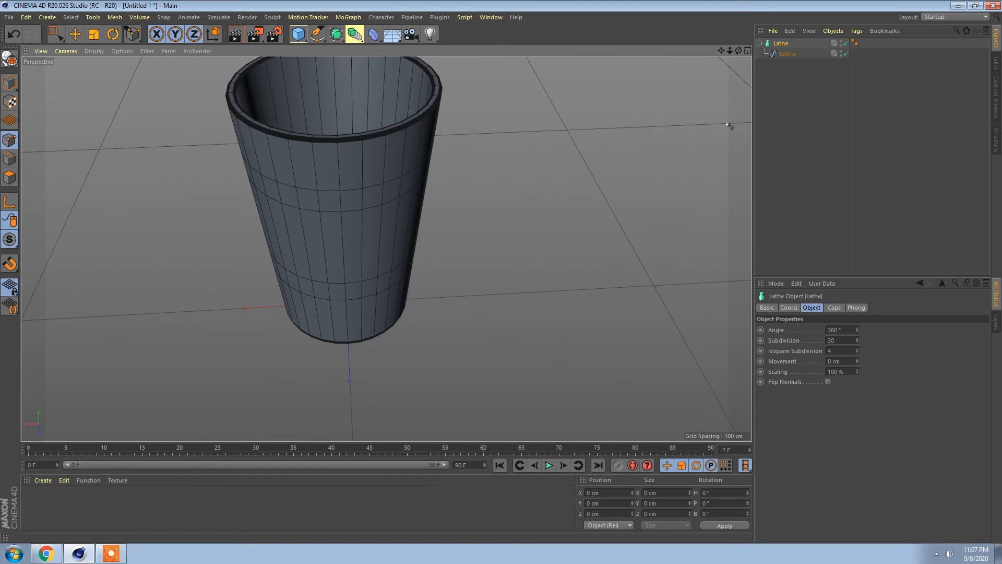
Convert the Lathe into an editable polygon object and switch to polygon editing
left_click(10, 178)
left_click(781, 45)
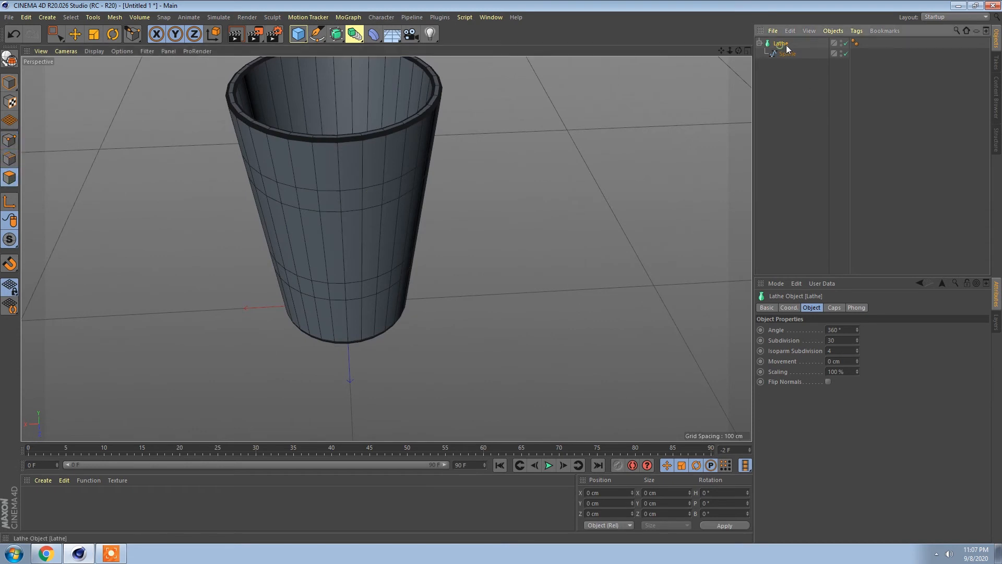
left_click(8, 62)
left_click_drag(365, 245, 387, 249, "alt")
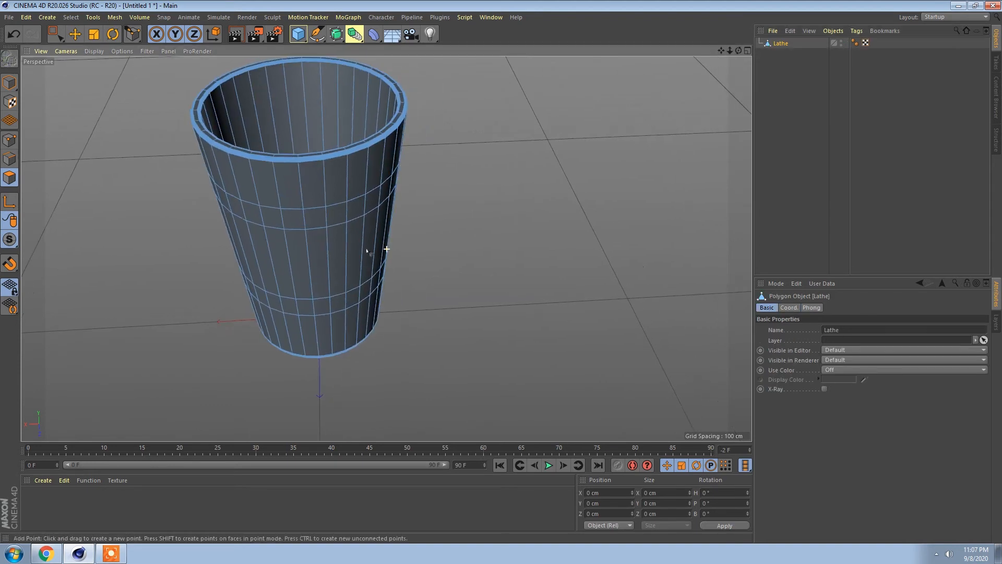
key("ctrl+z")
left_click(9, 177)
Select one polygon in each narrow band of the outer wall and extrude both outward about 181 cm as handle arms
key("e")
left_click(311, 226)
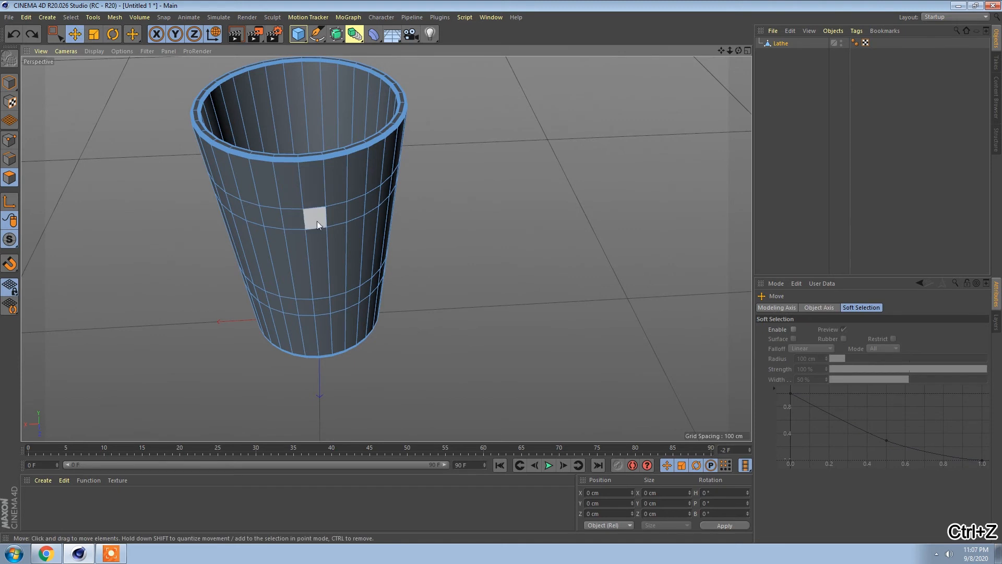
left_click_drag(277, 254, 296, 201, "alt")
left_click(295, 201)
left_click(303, 321, "shift")
left_click_drag(303, 322, 425, 217, "alt")
right_click(426, 216)
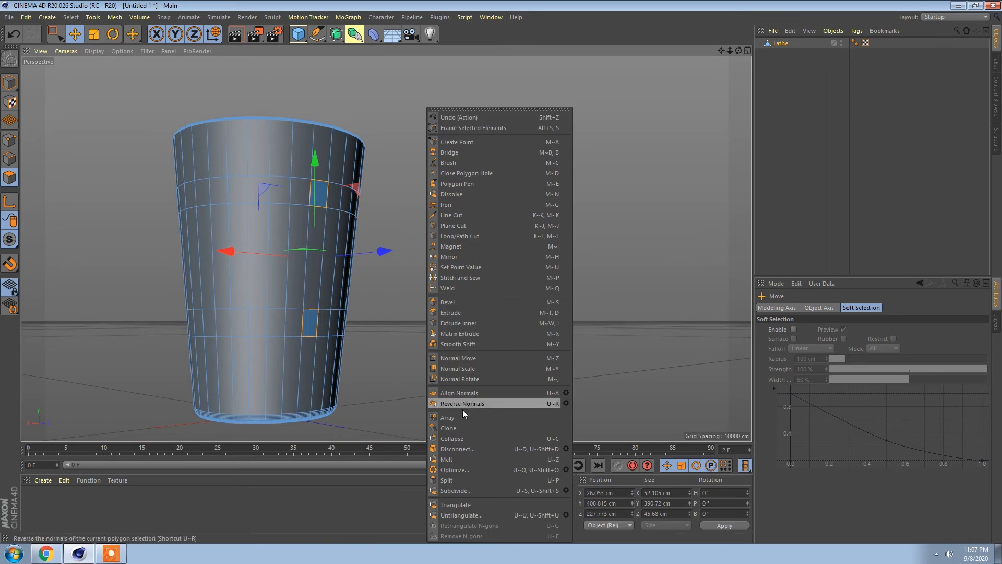
left_click(451, 312)
left_click_drag(441, 264, 503, 257)
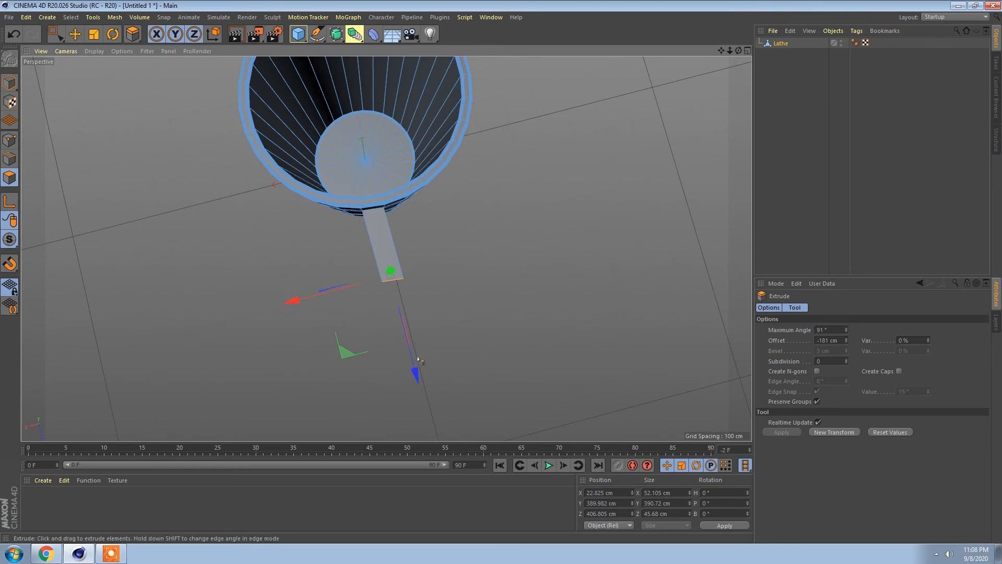
Scale the two extruded end faces flat along Z and move them back toward the cup to about Z 365 cm
key("t")
left_click_drag(415, 365, 473, 289)
left_click_drag(416, 346, 410, 345)
left_click_drag(546, 296, 493, 336, "alt")
key("e")
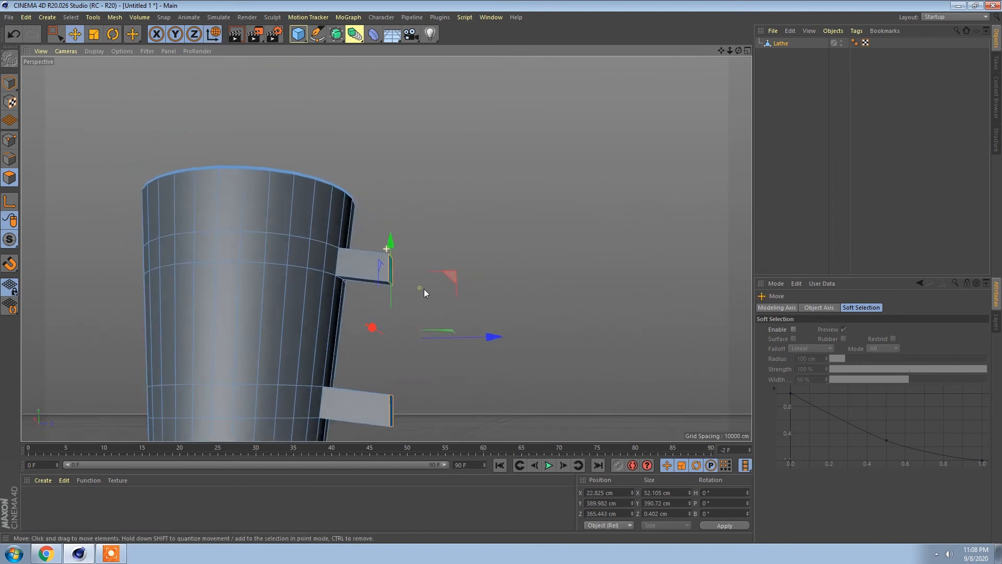
Raise the two arm end faces together to about Y 430 cm
left_click_drag(420, 287, 437, 293, "alt")
middle_click_drag(437, 294, 434, 212, "alt")
scroll(420, 207, "down", 4)
left_click_drag(410, 168, 408, 157)
left_click_drag(380, 240, 385, 267, "alt")
Extrude both arm end faces outward another 101 cm in the Right view
middle_click(197, 366)
middle_click(201, 366)
scroll(339, 307, "down", 6)
middle_click_drag(440, 304, 411, 201, "alt")
scroll(409, 252, "up", 2)
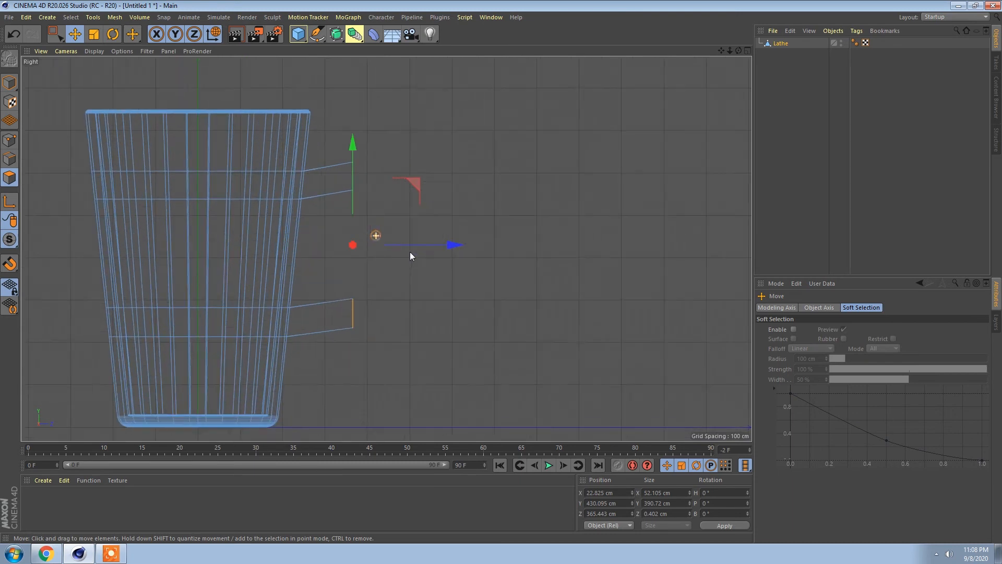
right_click(430, 214)
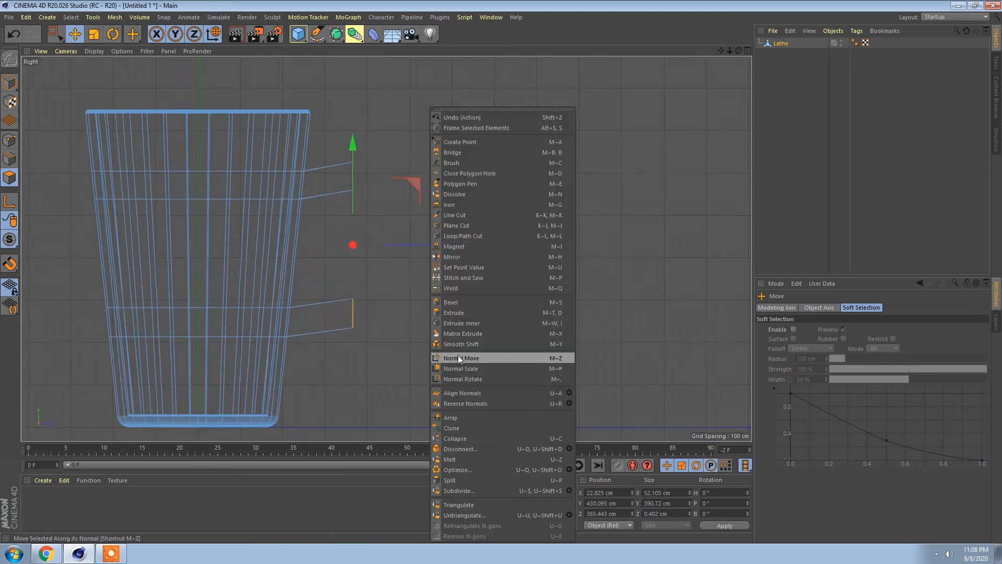
left_click(452, 313)
left_click_drag(418, 282, 365, 282)
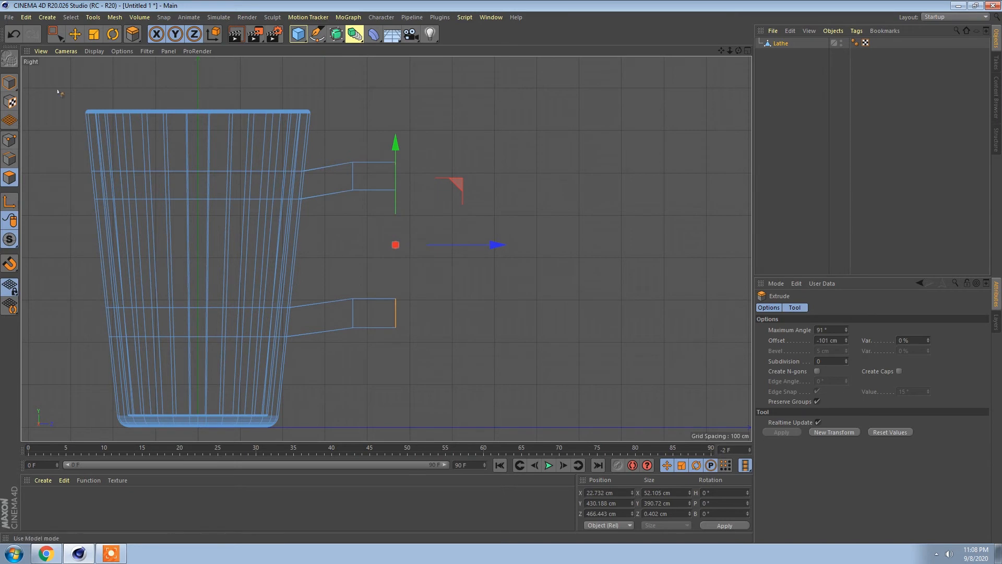
Bend the upper arm downward by lowering its end points to about Y 492 cm and rotating them
left_click(55, 35)
left_click(10, 139)
left_click_drag(348, 196, 349, 197)
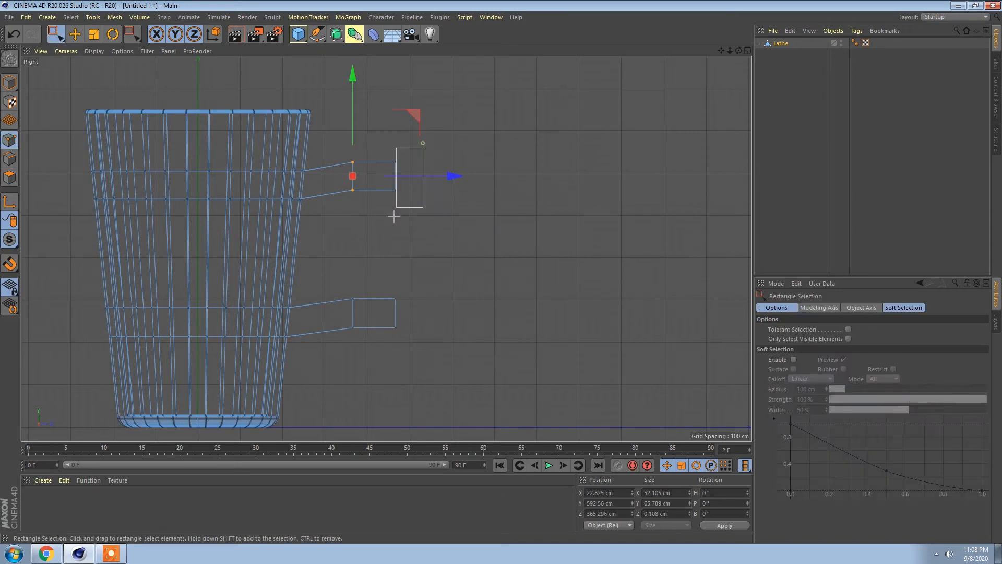
left_click_drag(397, 120, 468, 215)
key("t")
key("r")
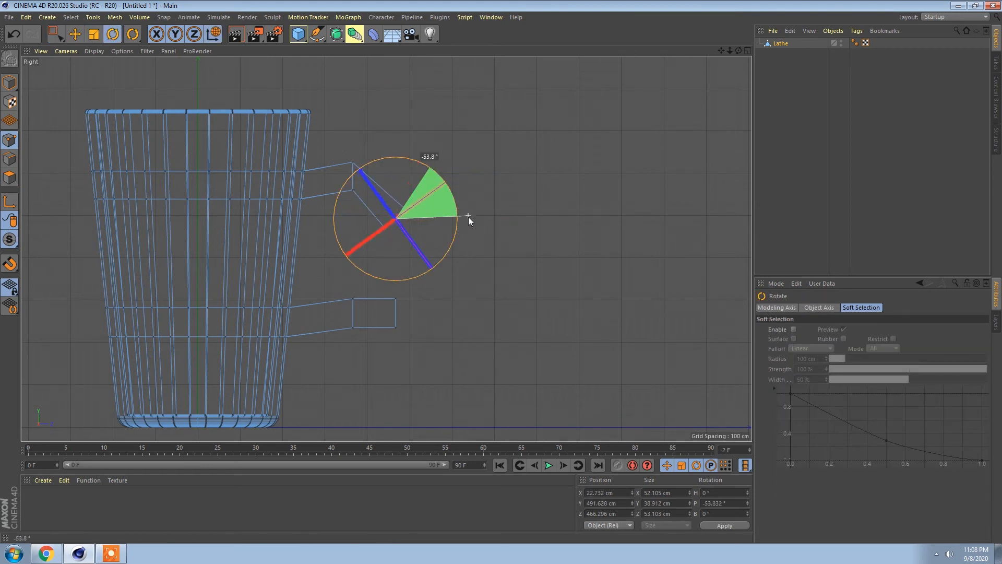
key("w")
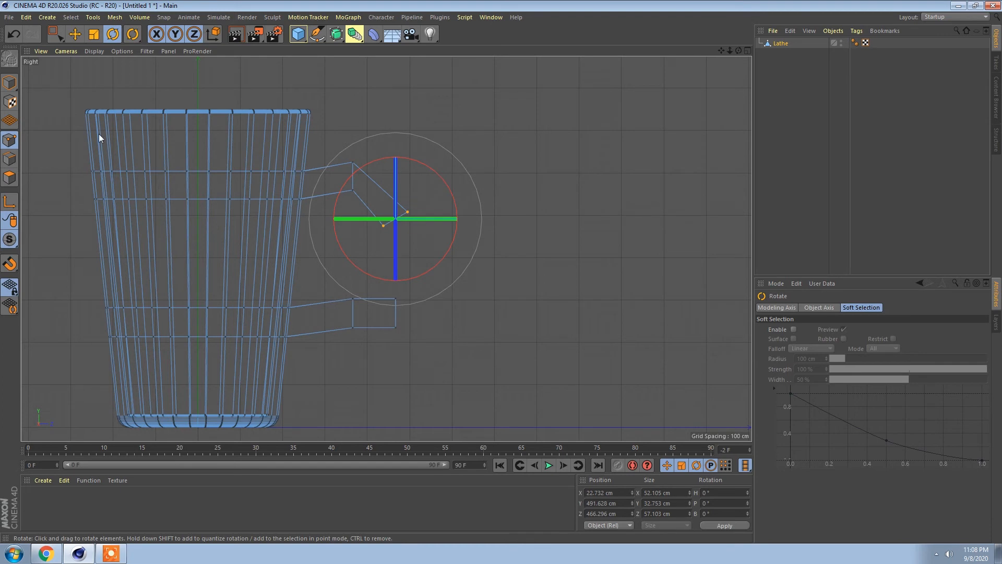
key("e")
left_click(340, 142)
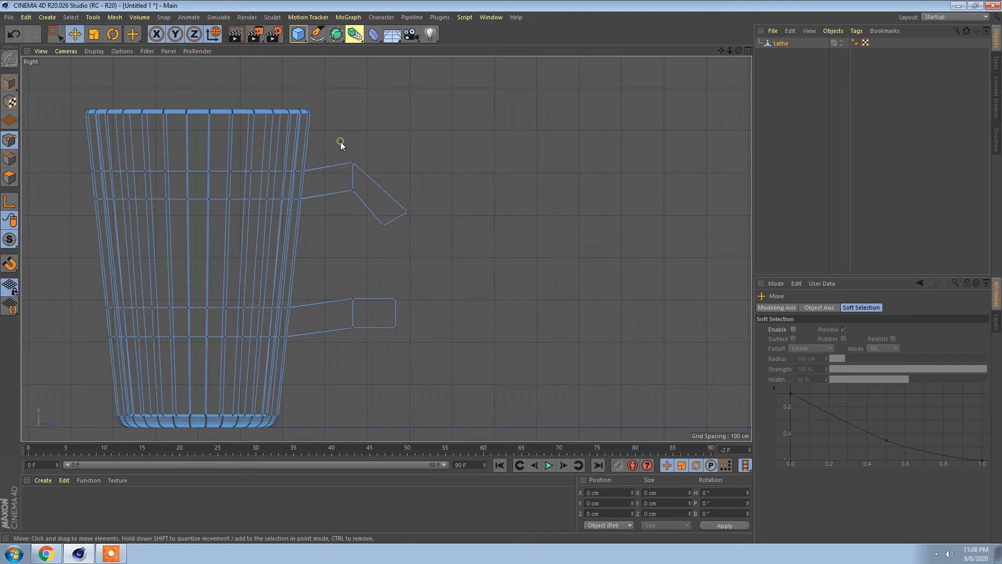
Rotate the upper arm's middle points to follow the bend and lower them to about Y 570 cm
left_click(59, 36)
key("r")
left_click_drag(399, 137, 413, 156)
key("e")
left_click_drag(355, 121, 349, 124)
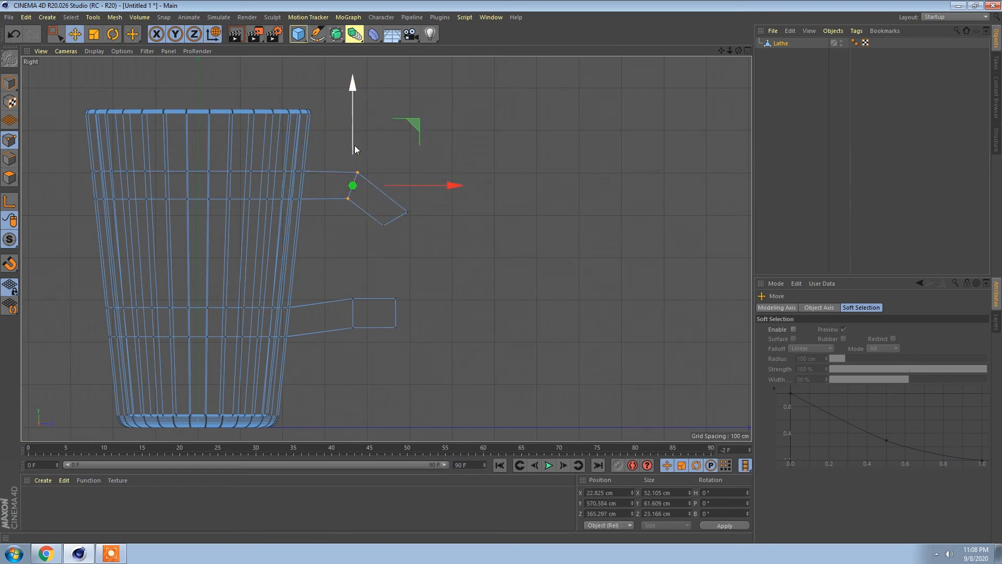
mouse_move(385, 285)
left_mouse_down()
mouse_move(402, 334)
mouse_move(395, 295)
left_mouse_up()
key("ctrl+z")
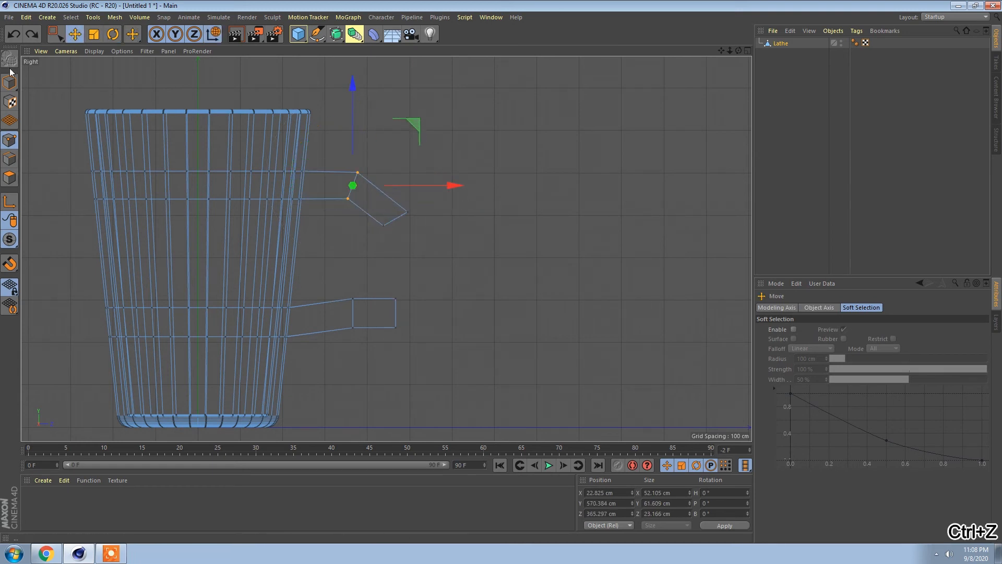
Bend the lower arm upward by shifting its middle points inward and moving and rotating its end points to about Y 312 cm, Z 378 cm
left_click(56, 34)
left_click_drag(451, 275, 366, 342)
left_click_drag(396, 271, 397, 237)
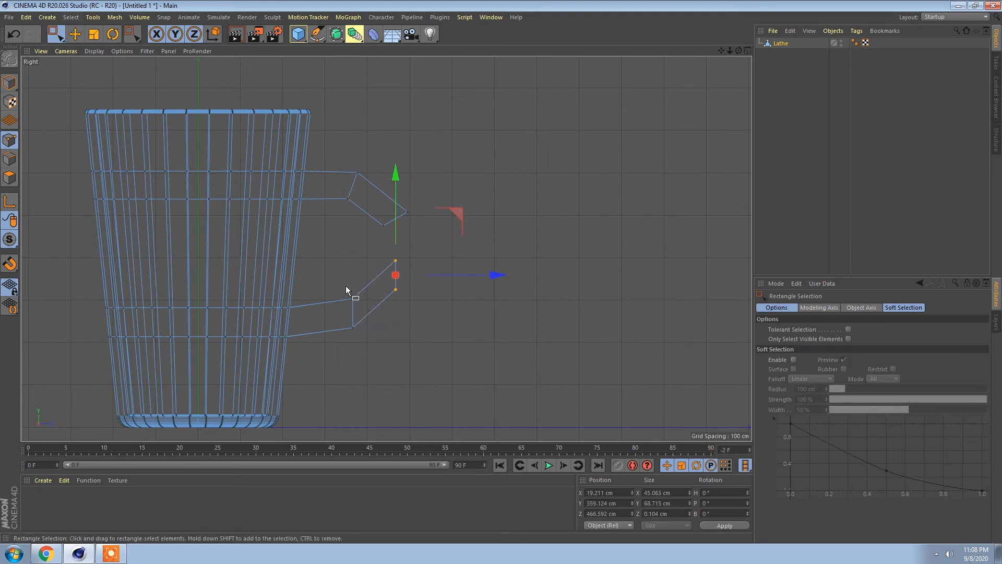
left_click_drag(367, 337, 368, 314)
left_click_drag(431, 241, 386, 305)
left_click_drag(436, 275, 399, 275)
left_click_drag(359, 224, 384, 216)
key("e")
key("r")
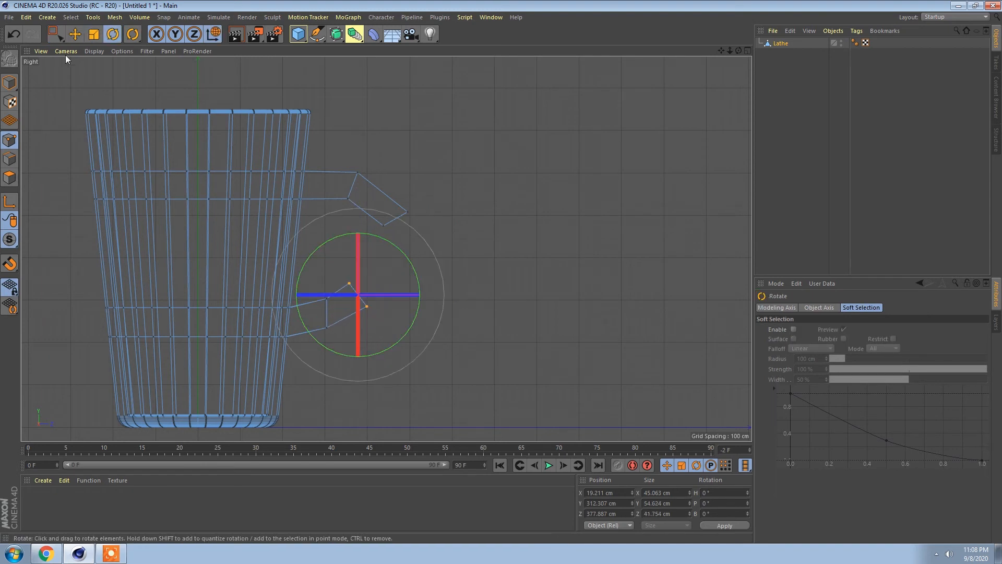
Move the upper arm's end points toward the cup to about Z 401 cm
left_click(56, 34)
left_click_drag(376, 241, 375, 241)
key("w")
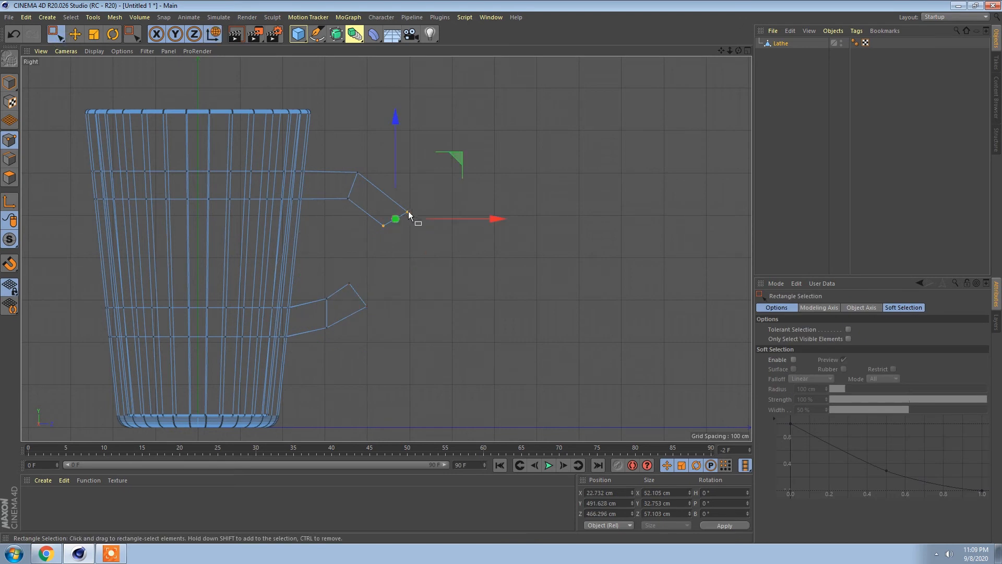
left_click_drag(437, 219, 410, 220)
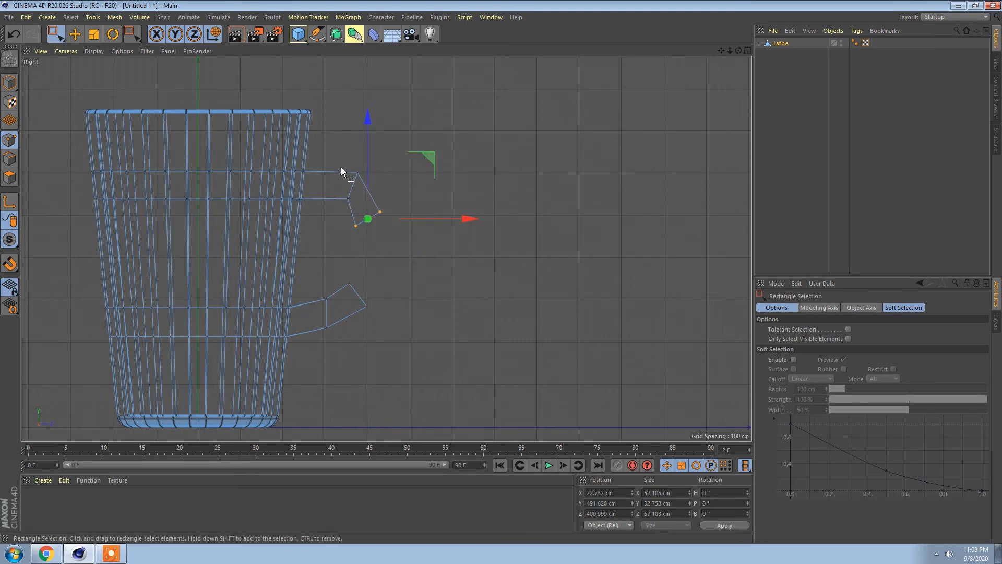
left_click_drag(332, 160, 386, 184)
mouse_move(378, 245)
middle_mouse_down("alt")
mouse_move(371, 240)
mouse_move(390, 240)
middle_mouse_up("alt")
right_click_drag(397, 247, 424, 264, "alt")
Bridge the end polygons of the upper and lower arms to close the handle
middle_click(364, 242)
middle_click(195, 205)
left_click_drag(334, 195, 284, 242, "alt")
right_click_drag(284, 241, 394, 251, "alt")
middle_click_drag(393, 252, 209, 214, "alt")
left_click_drag(480, 205, 49, 176, "alt")
left_click(10, 176)
left_click(76, 35)
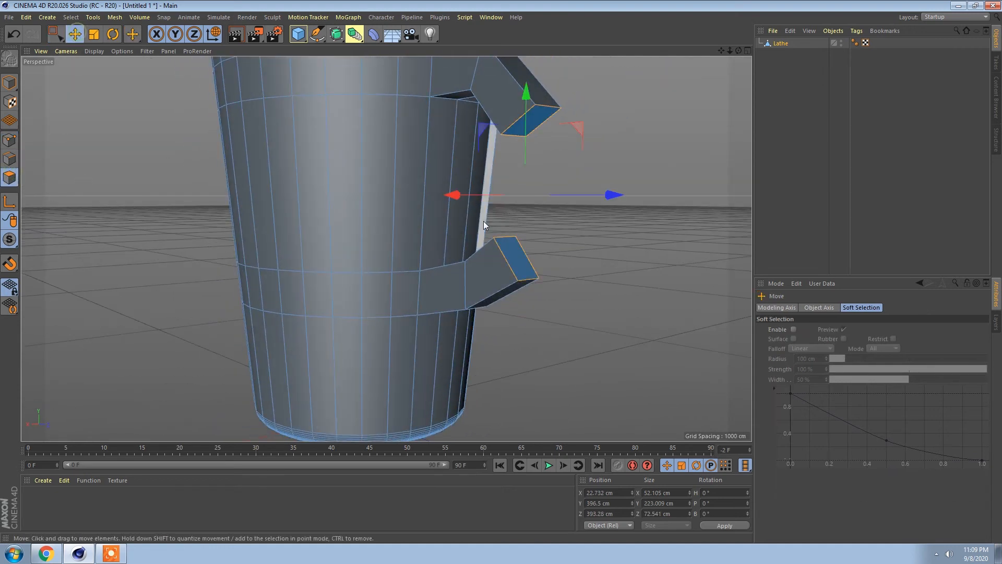
left_click_drag(528, 246, 555, 240, "alt")
right_click(566, 236)
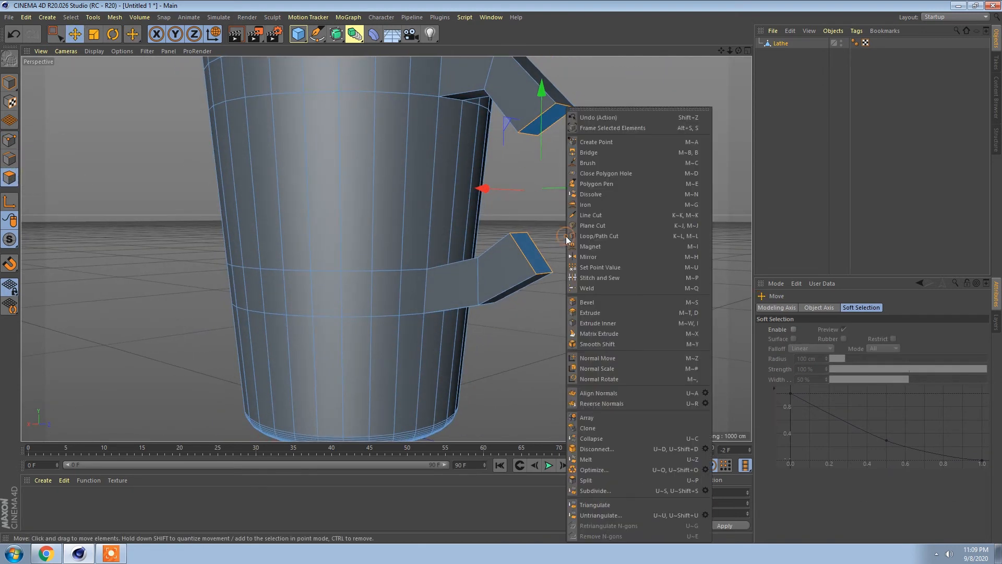
left_click(601, 152)
left_click_drag(592, 198, 573, 155, "alt")
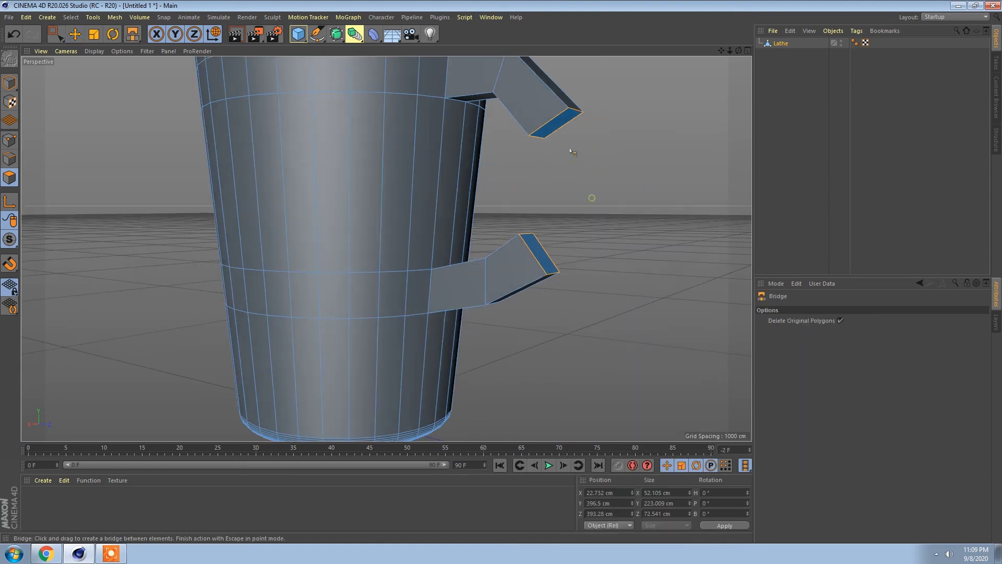
left_click(537, 141)
key("ctrl+shift+z")
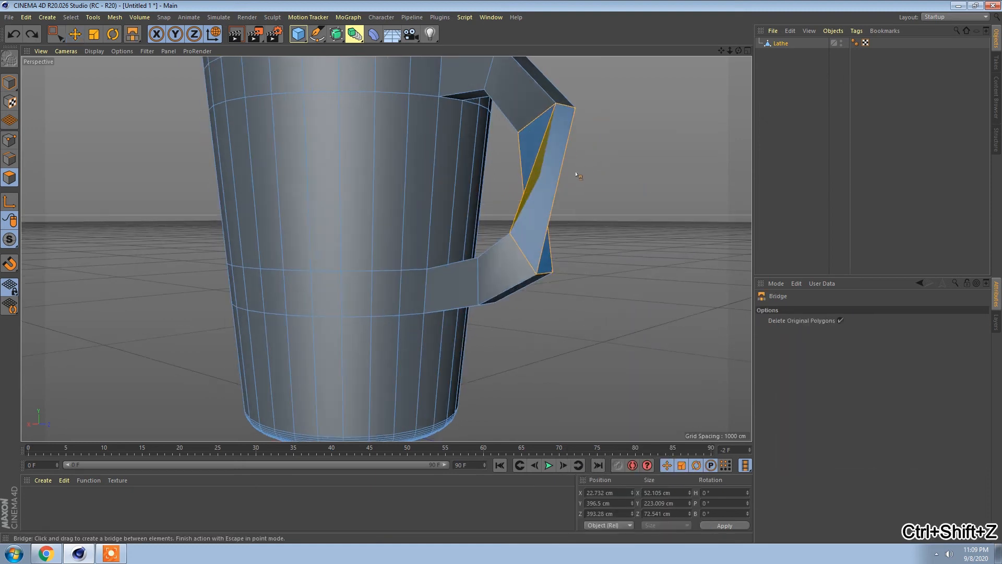
key("ctrl+z")
left_click_drag(527, 257, 481, 222)
scroll(480, 222, "up", 3)
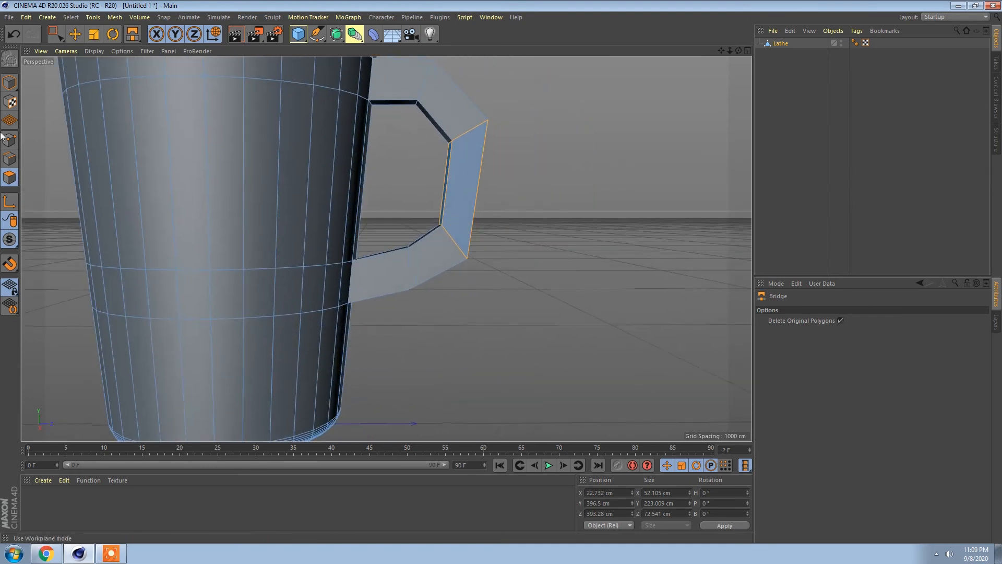
Add a loop cut across the bridged handle segment at about 52%
left_click(10, 159)
left_click(76, 31)
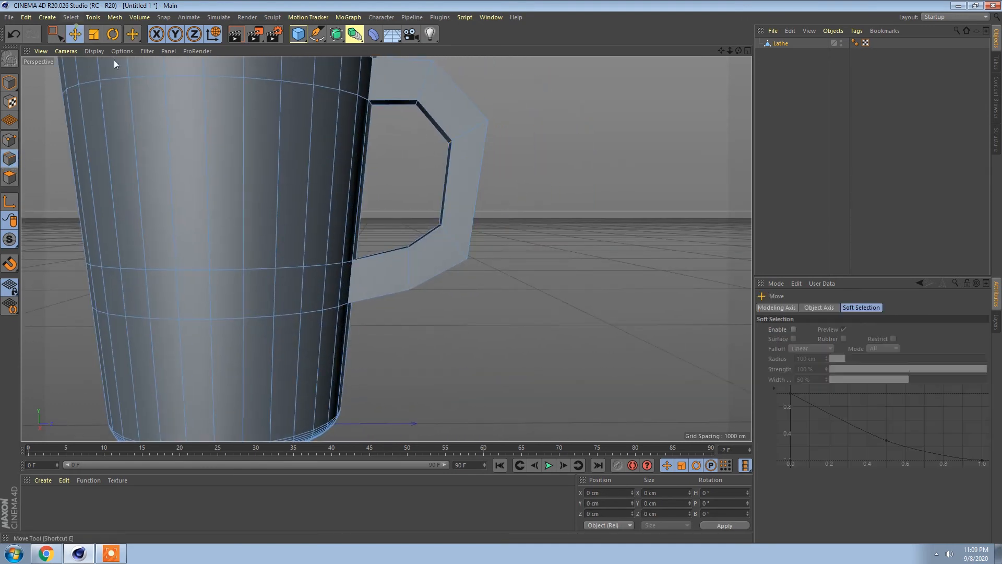
left_click(484, 162)
right_click(484, 162)
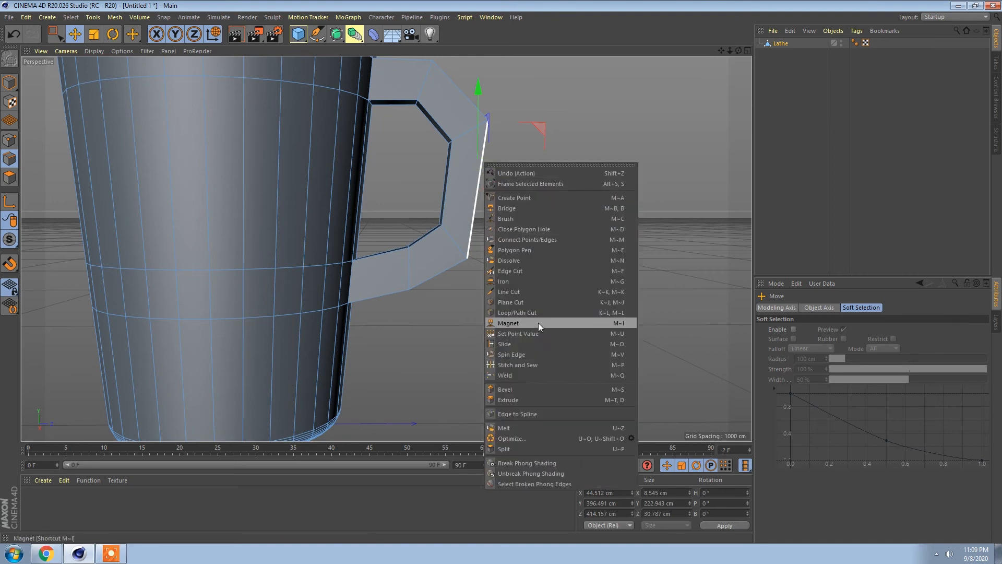
left_click(537, 313)
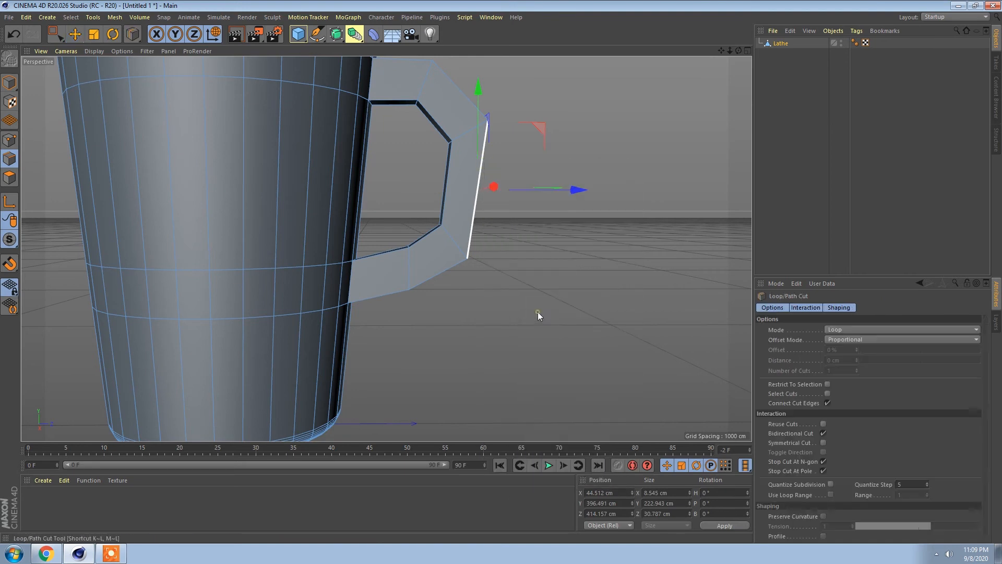
left_click(477, 186)
left_click_drag(503, 194, 313, 280, "alt")
middle_click(292, 284)
middle_click(171, 294)
middle_click_drag(403, 282, 382, 274, "alt")
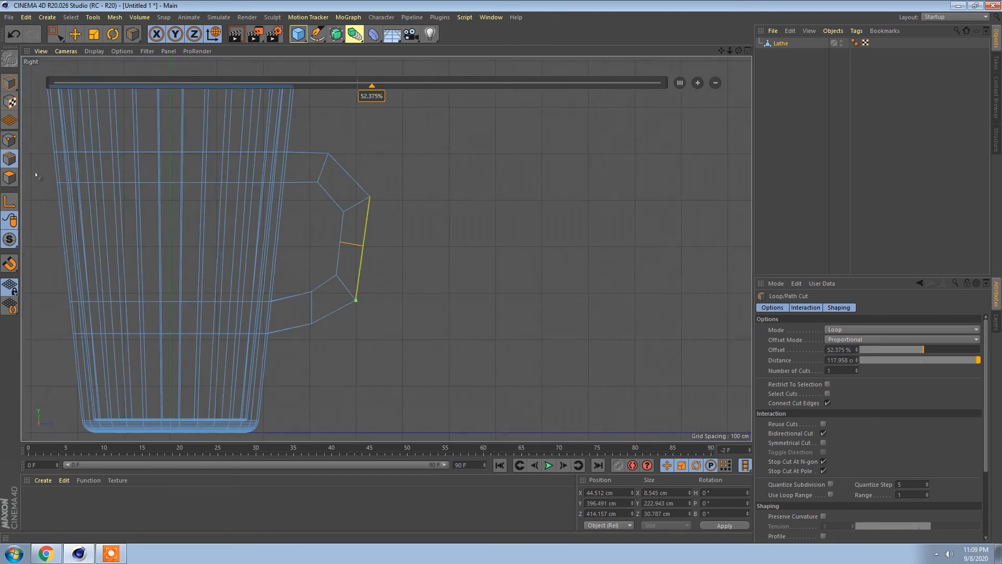
Move the new middle loop's points outward to about Z 410 cm and rotate them to follow the handle's curve
left_click(16, 140)
left_click(57, 36)
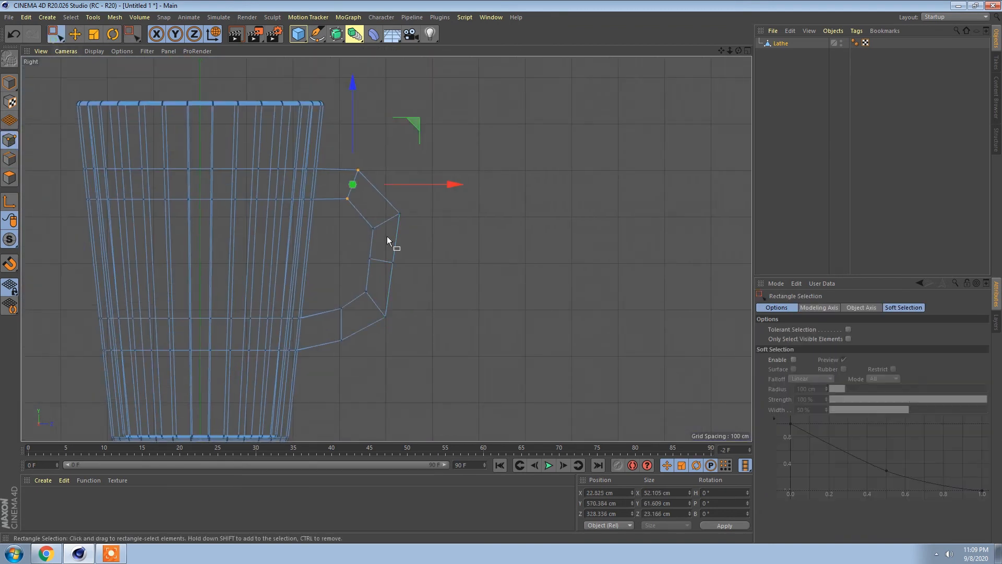
left_click_drag(417, 261, 440, 216)
key("t")
key("r")
scroll(417, 300, "up", 5)
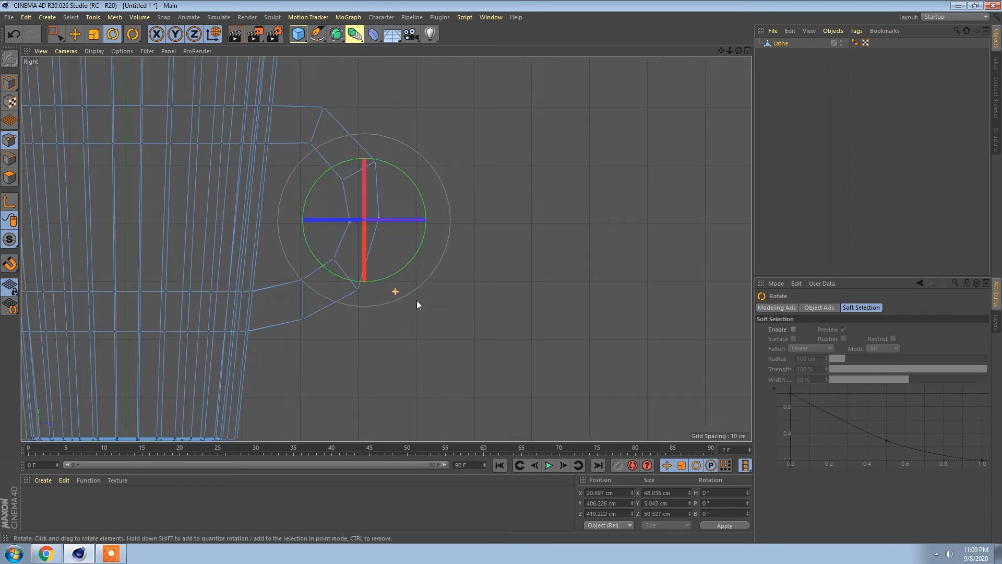
key("e")
left_click_drag(401, 242, 384, 223)
key("ctrl+z")
Select and reposition the handle's bend points in the side view to round out its curve
left_click(55, 34)
left_click_drag(442, 242, 377, 208)
left_click_drag(377, 167, 378, 173)
left_click_drag(335, 223, 395, 221)
middle_click_drag(319, 237, 358, 247, "alt")
left_click_drag(447, 61, 330, 196)
left_click_drag(381, 94, 382, 85)
middle_click_drag(381, 239, 379, 199, "alt")
right_click_drag(374, 219, 379, 222, "alt")
left_click_drag(372, 286, 398, 299)
left_click_drag(364, 204, 363, 215)
Scale the selected handle points and return to model mode in the perspective view
left_click_drag(336, 184, 452, 191)
key("t")
left_click_drag(401, 94, 406, 173)
key("F5")
middle_click(221, 164)
left_click_drag(221, 164, 36, 78, "alt")
left_click(9, 83)
Examine the mug and its closed handle from several angles
left_click_drag(416, 221, 366, 348, "alt")
left_click(384, 220)
right_click_drag(389, 354, 405, 253, "alt")
left_click_drag(439, 264, 464, 166, "alt")
right_click_drag(464, 166, 380, 188, "alt")
left_click_drag(380, 188, 509, 166, "alt")
left_click_drag(437, 179, 366, 221, "alt")
scroll(367, 221, "up", 1)
scroll(370, 184, "up", 3)
left_click_drag(423, 202, 500, 169, "alt")
Add a Subdivision Surface and make the Lathe object its child
left_click(779, 47)
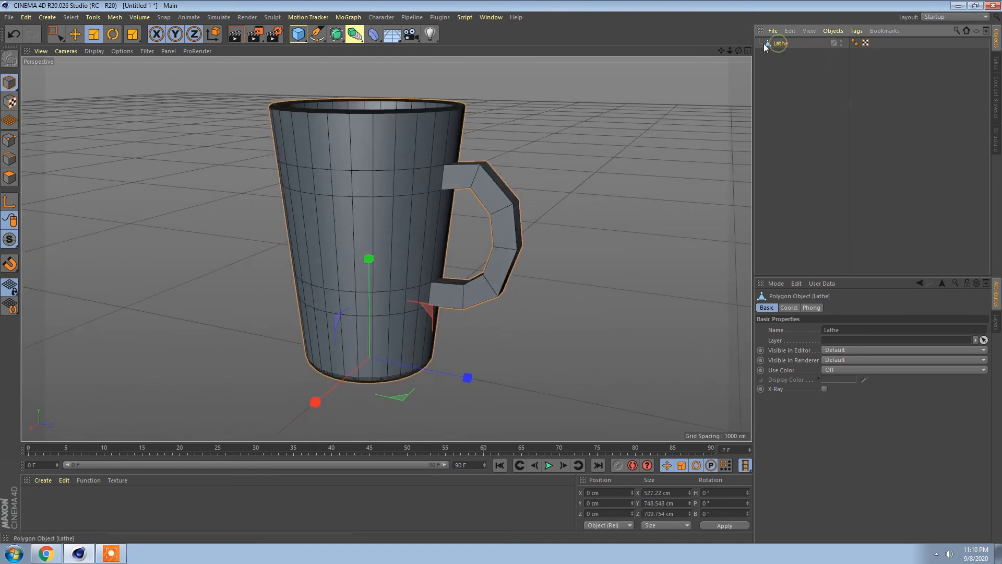
left_click_drag(336, 40, 392, 50)
left_click(780, 54)
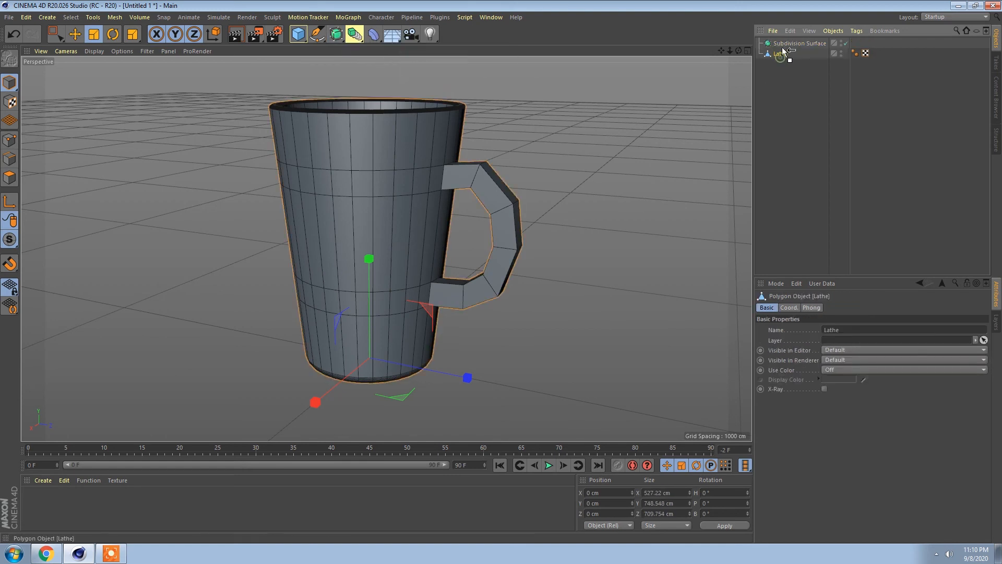
left_click_drag(785, 48, 794, 44)
left_click_drag(511, 177, 526, 157, "alt")
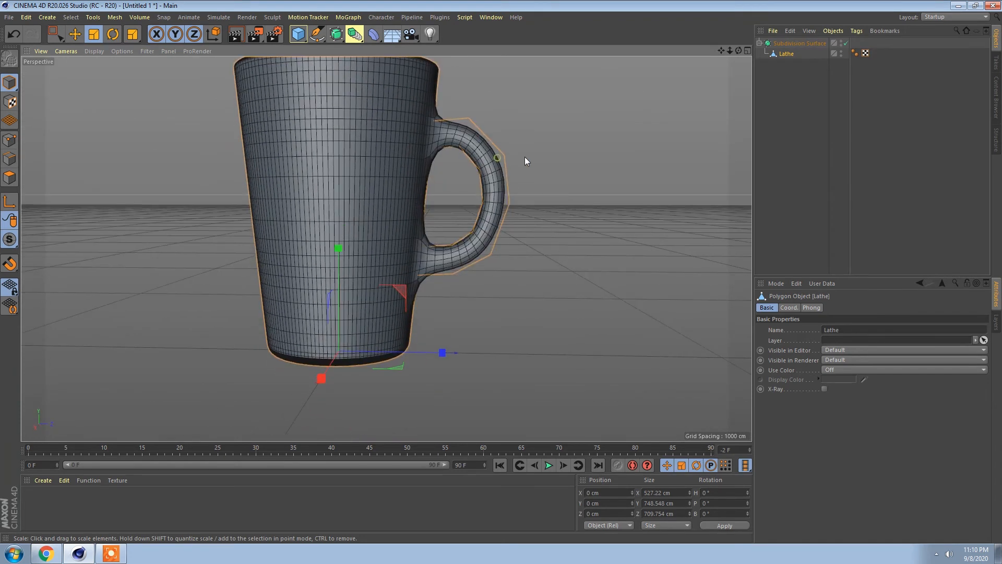
Disable the Subdivision Surface and add loop cuts near the cup, at about 27% on the upper arm and 22% on the lower arm
left_click(786, 53)
left_click(846, 43)
scroll(541, 175, "up", 6)
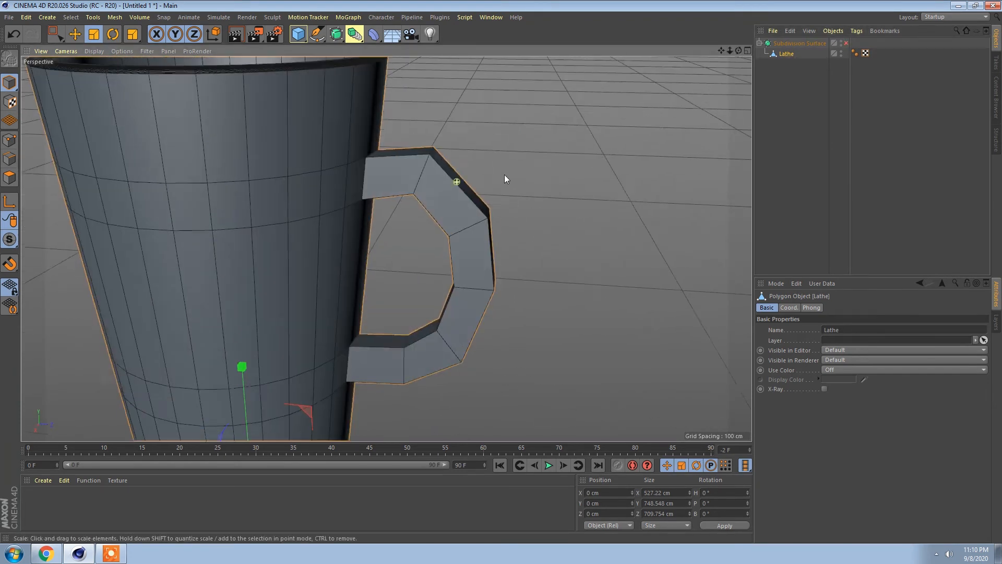
left_click(9, 159)
left_click(406, 156)
left_click_drag(514, 185, 540, 169, "alt")
right_click(547, 146)
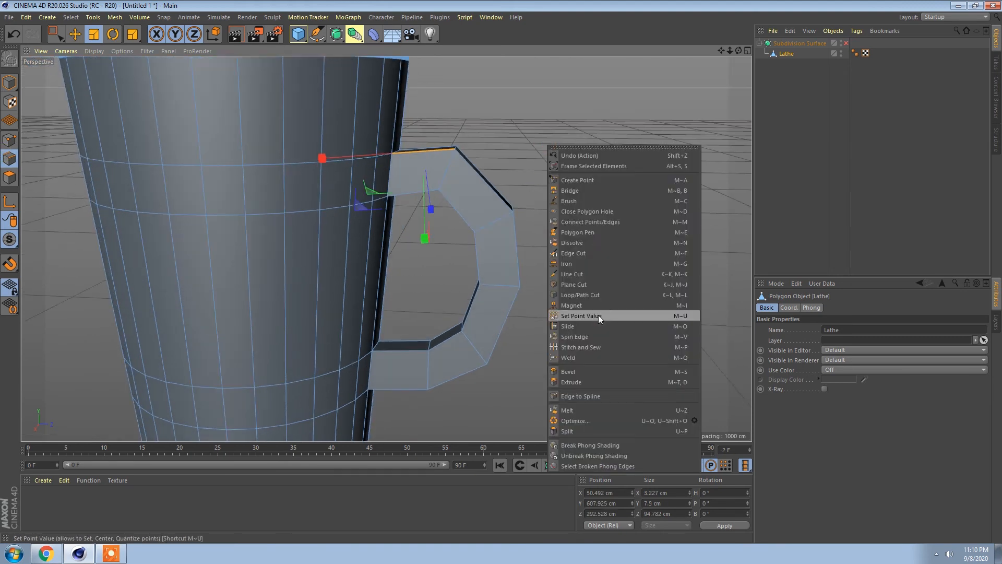
left_click(598, 293)
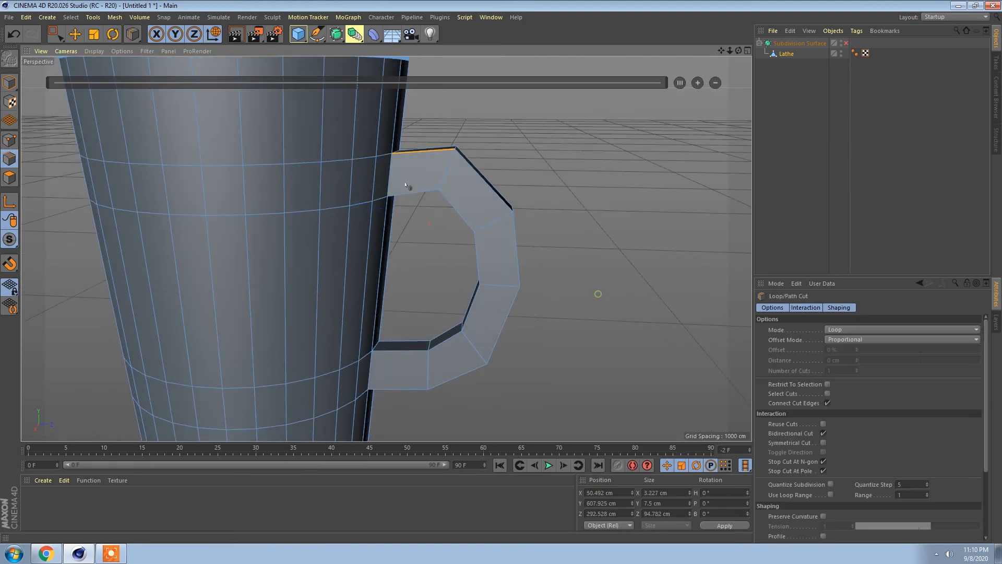
left_click(410, 152)
middle_click_drag(411, 345, 427, 294, "alt")
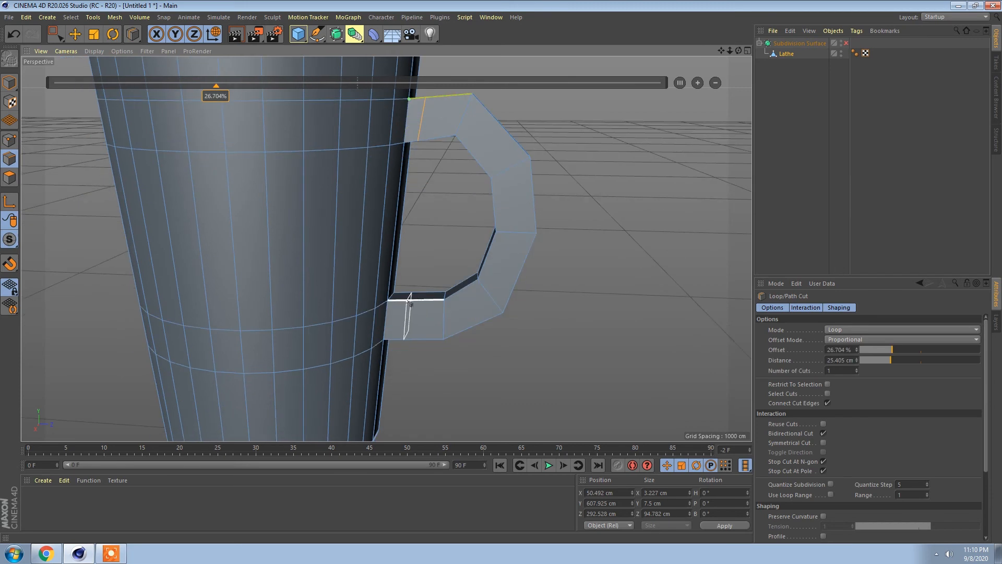
left_click(402, 301)
left_click_drag(448, 318, 482, 314, "alt")
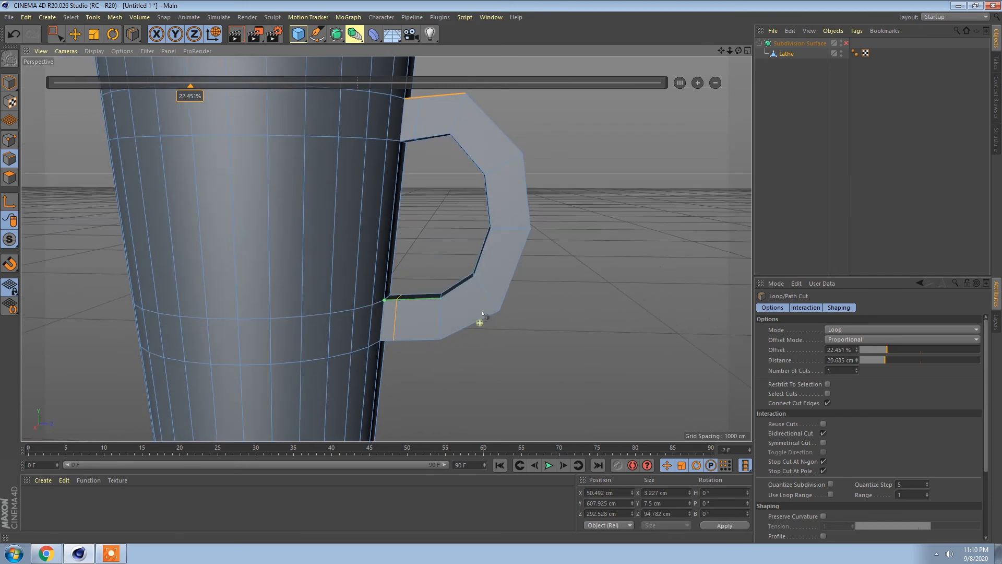
Return to model mode and enable the Subdivision Surface again to check the handle's joints with the cup
left_click(10, 59)
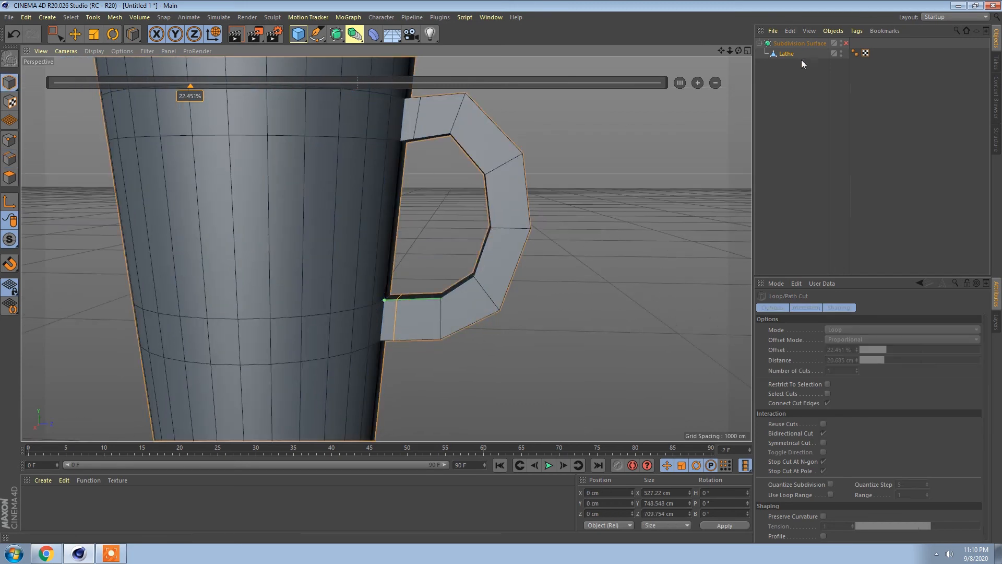
left_click(846, 42)
left_click_drag(454, 193, 607, 87, "alt")
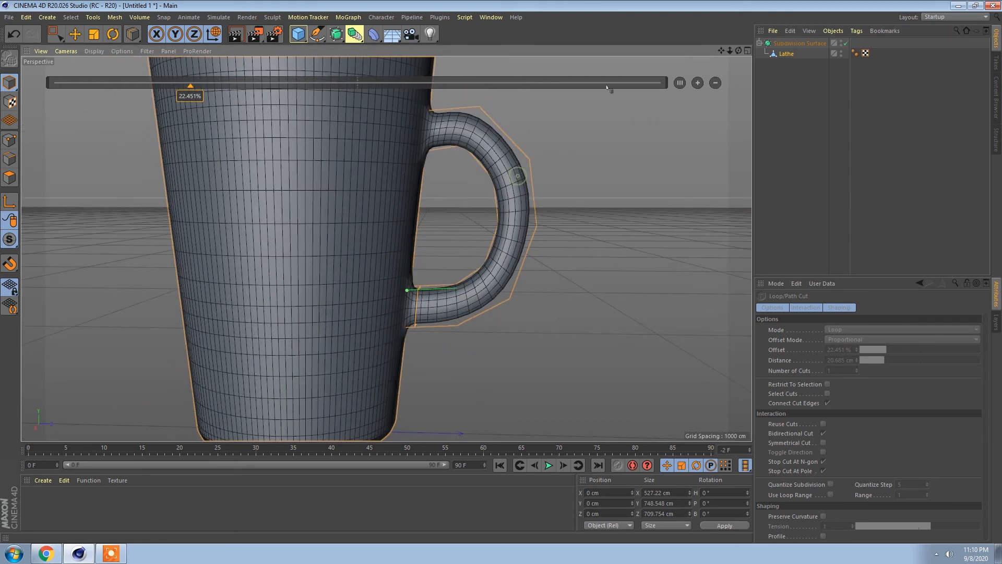
left_click(782, 44)
middle_click_drag(419, 131, 410, 155, "alt")
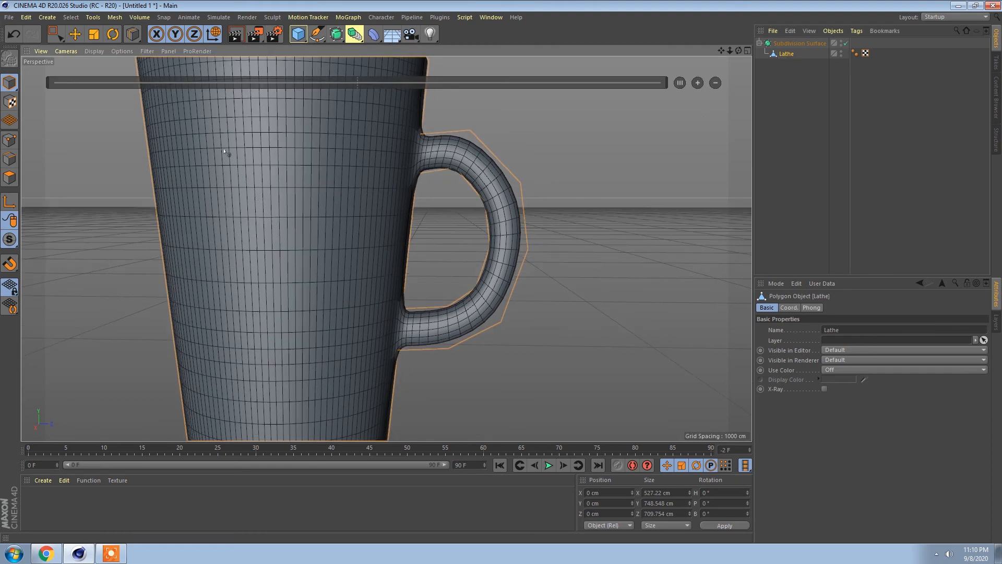
Move the upper arm's bend points outward to about Y 564 cm, Z 348 cm
left_click(9, 136)
mouse_move(519, 143)
left_mouse_down("alt")
mouse_move(494, 150)
mouse_move(508, 153)
left_mouse_up("alt")
left_click_drag(452, 131, 443, 137, "alt")
left_click(57, 36)
left_click_drag(413, 166, 418, 167, "alt")
left_click_drag(432, 118, 474, 187)
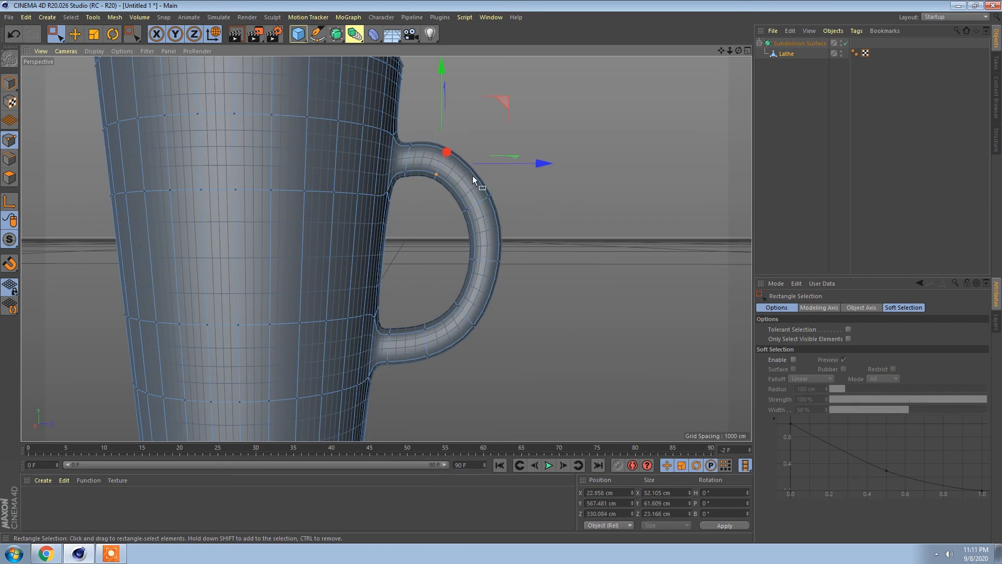
left_click_drag(520, 239, 459, 88, "alt")
left_click_drag(434, 170, 439, 173, "alt")
left_click_drag(424, 120, 470, 192)
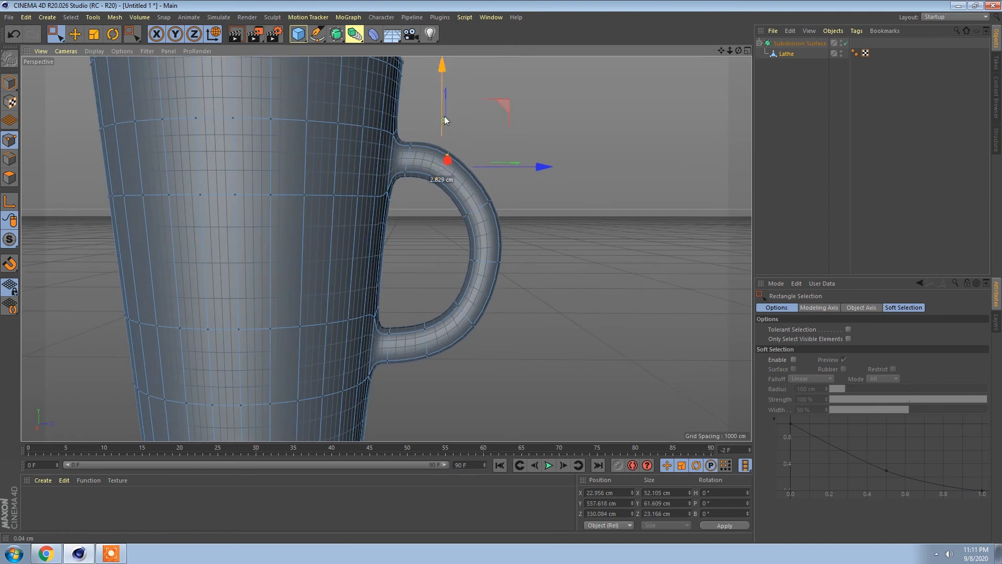
left_click_drag(493, 158, 506, 164)
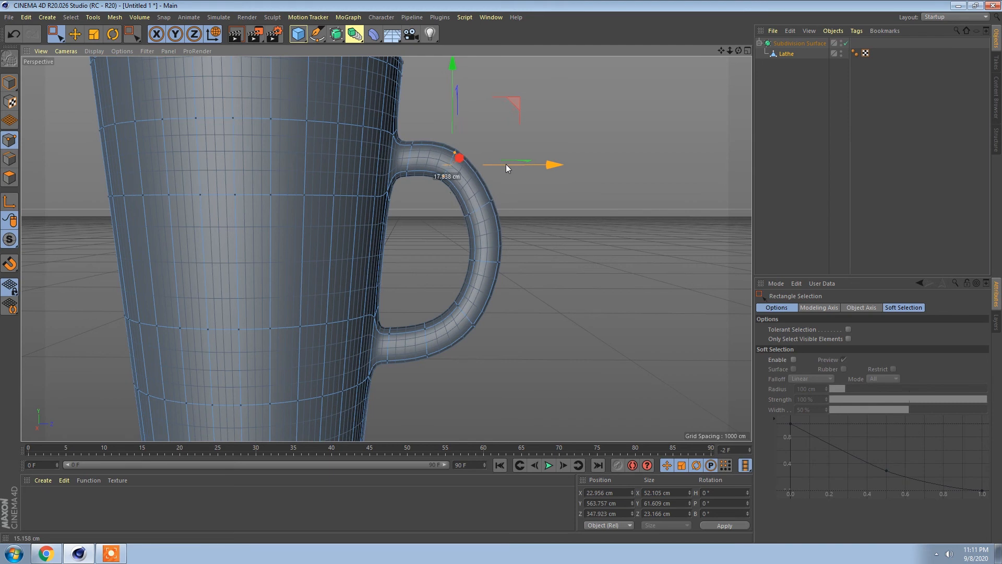
Rotate the upper bend points and adjust their position to about Y 558 cm, Z 344 cm
key("r")
left_click_drag(496, 121, 503, 127)
key("e")
left_click_drag(446, 97, 446, 102)
mouse_move(488, 184)
left_mouse_down("alt")
mouse_move(485, 176)
mouse_move(517, 248)
mouse_move(514, 269)
mouse_move(455, 262)
mouse_move(536, 205)
mouse_move(489, 195)
left_mouse_up("alt")
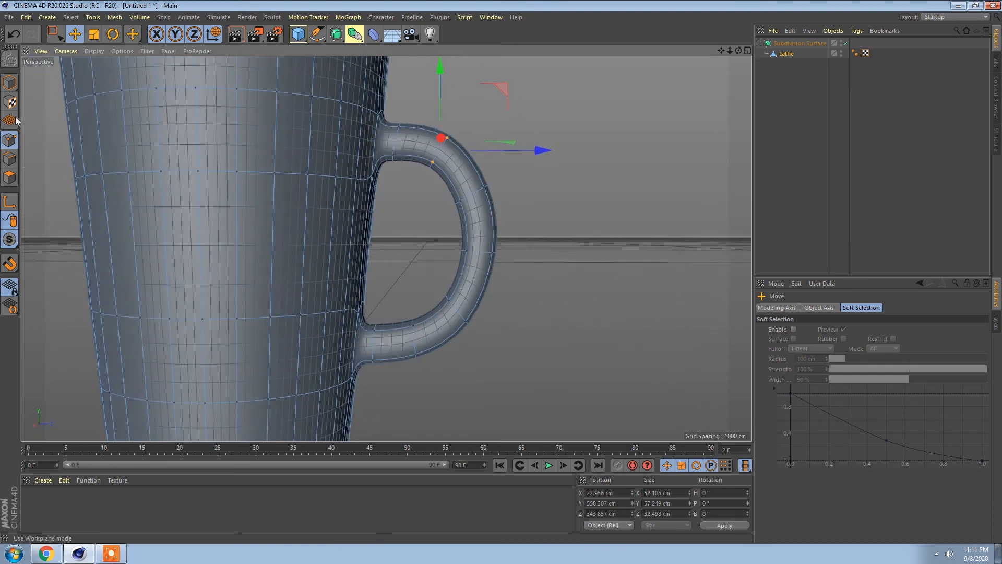
Switch to model mode and examine the whole smoothed mug from different angles
left_click_drag(435, 320, 432, 312, "alt")
left_click(9, 83)
right_click_drag(484, 259, 396, 255, "alt")
left_click_drag(397, 255, 395, 273, "alt")
left_click(331, 225)
left_click_drag(536, 223, 439, 245, "alt")
left_click(554, 222)
left_click(411, 381)
key("o")
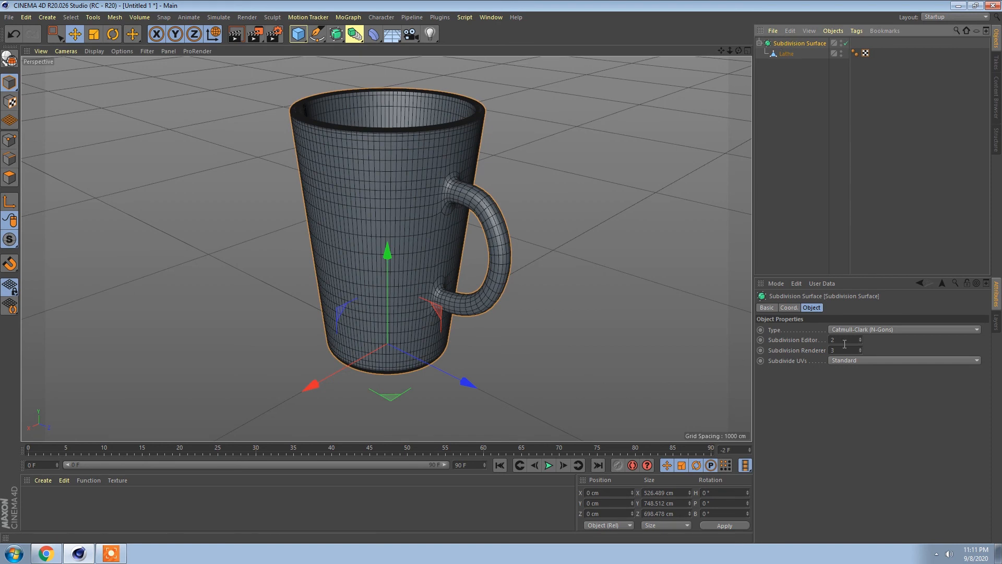
Try a Subdivision Editor level of 1 on the mug and set it back to 2
double_click(844, 342)
type("1")
key("Return")
left_click_drag(425, 214, 518, 186, "alt")
double_click(844, 340)
type("2")
key("Return")
left_click_drag(488, 247, 353, 203, "alt")
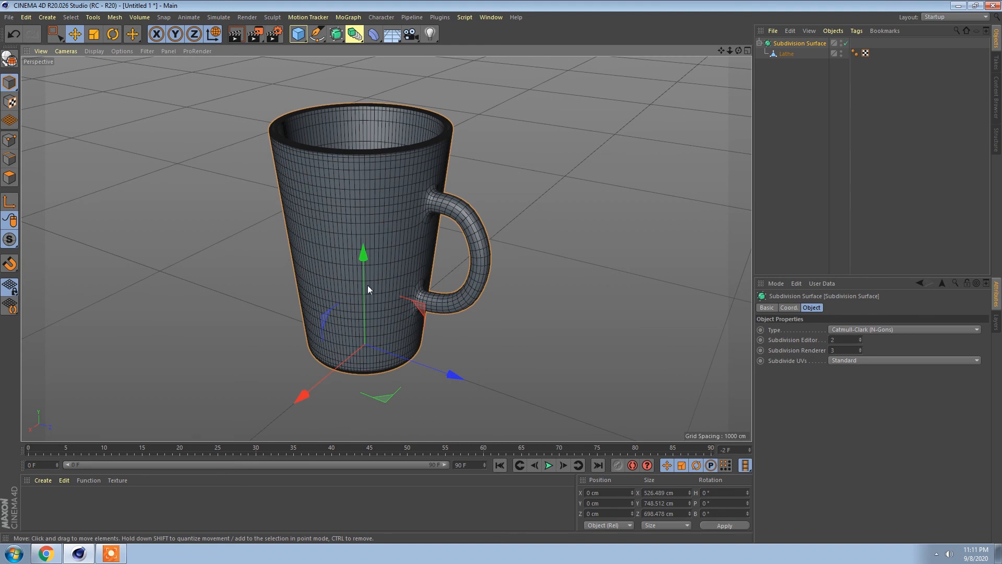
Add a Plane under the mug and scale it up to about 2584 cm square
left_click_drag(298, 34, 405, 71)
scroll(478, 240, "down", 3)
left_click_drag(478, 240, 481, 303, "alt")
key("t")
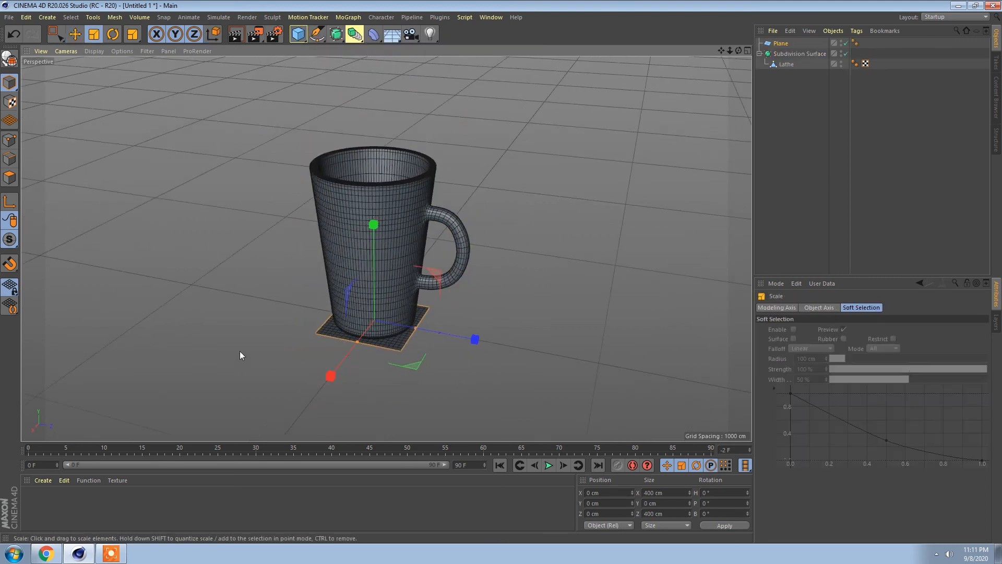
left_click_drag(452, 393, 528, 386)
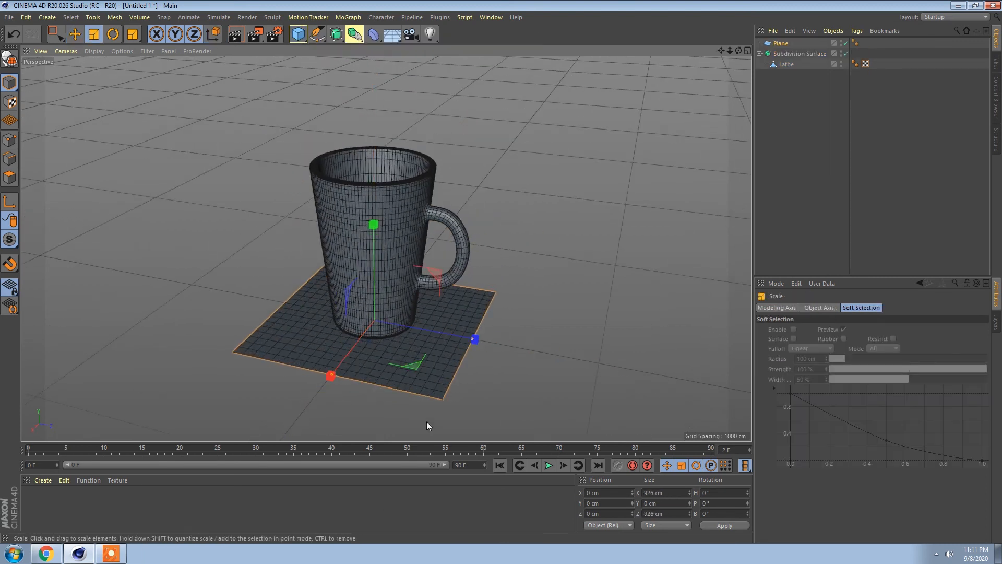
left_click_drag(410, 368, 544, 368)
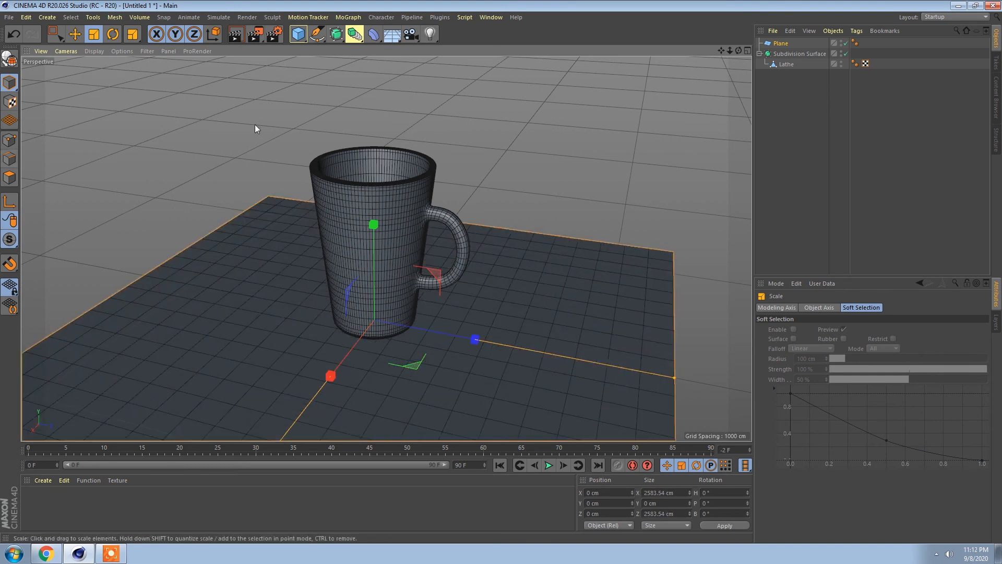
Create a new standard material and apply it to the Plane
left_click_drag(352, 113, 401, 113, "alt")
scroll(248, 239, "down", 3)
left_click_drag(271, 235, 317, 211, "alt")
middle_click_drag(353, 188, 324, 237, "alt")
left_click(39, 481)
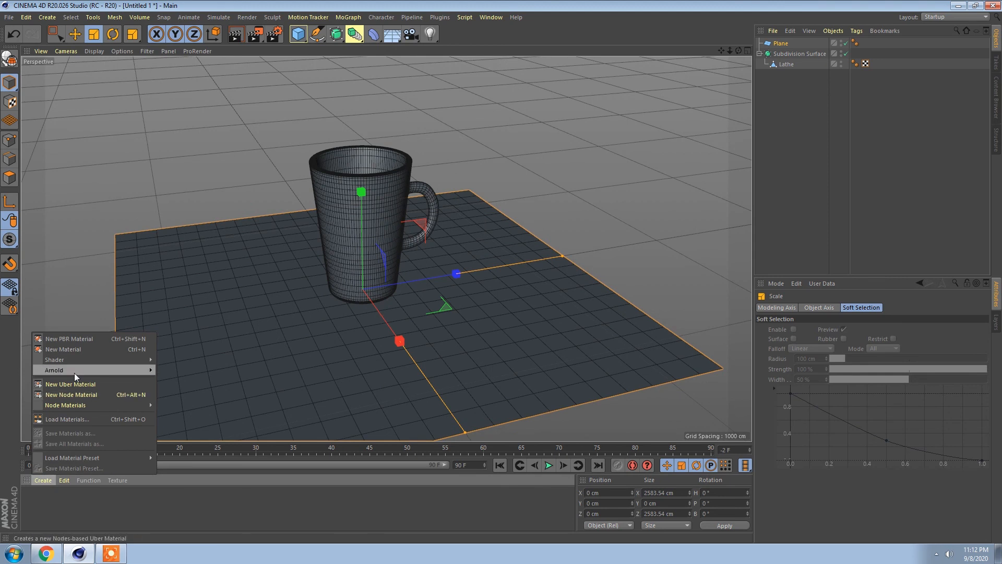
left_click(71, 352)
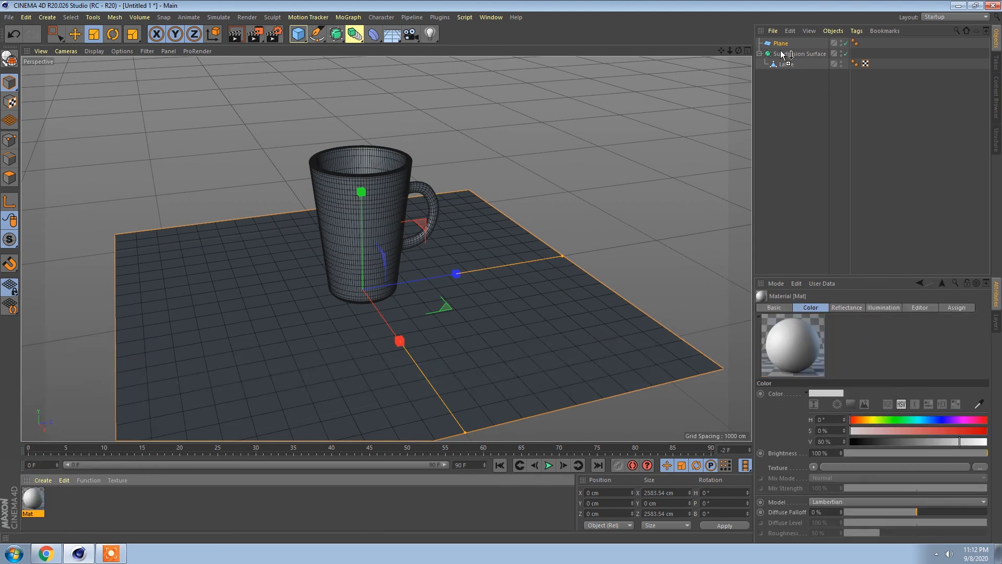
left_click_drag(783, 48, 783, 45)
scroll(471, 222, "up", 3)
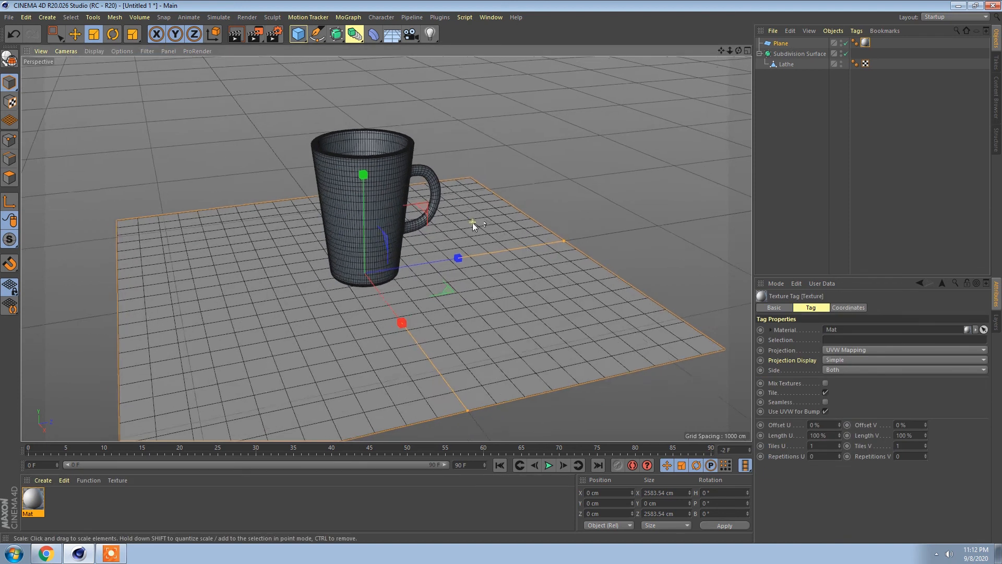
Select the mug's Subdivision Surface in the scene
left_click_drag(478, 281, 493, 225, "alt")
middle_click_drag(493, 225, 483, 275, "alt")
left_click(402, 173)
left_click_drag(402, 174, 330, 231, "alt")
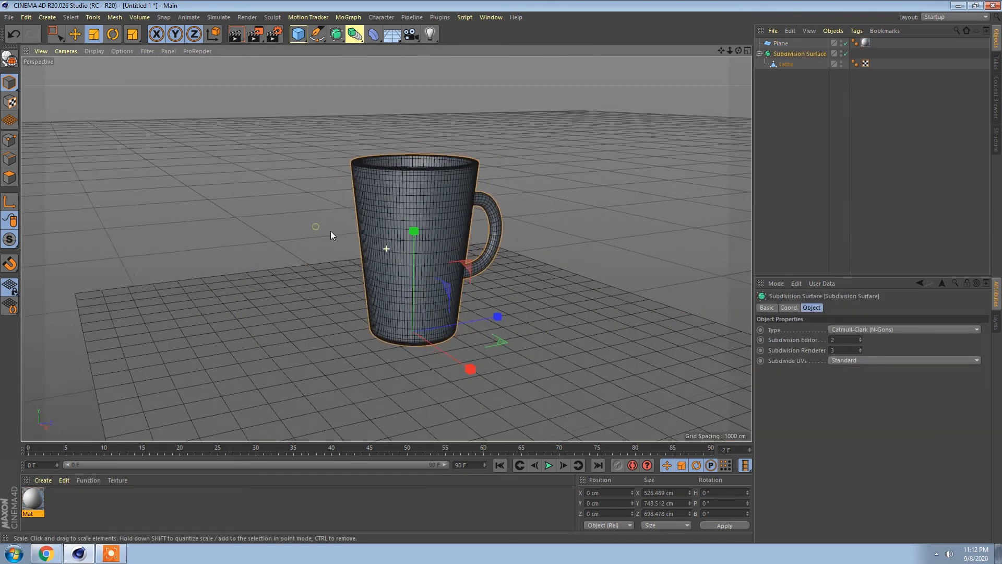
Create a second standard material and apply it to the mug's Subdivision Surface
left_click(43, 479)
left_click(64, 349)
left_click_drag(54, 504, 793, 54)
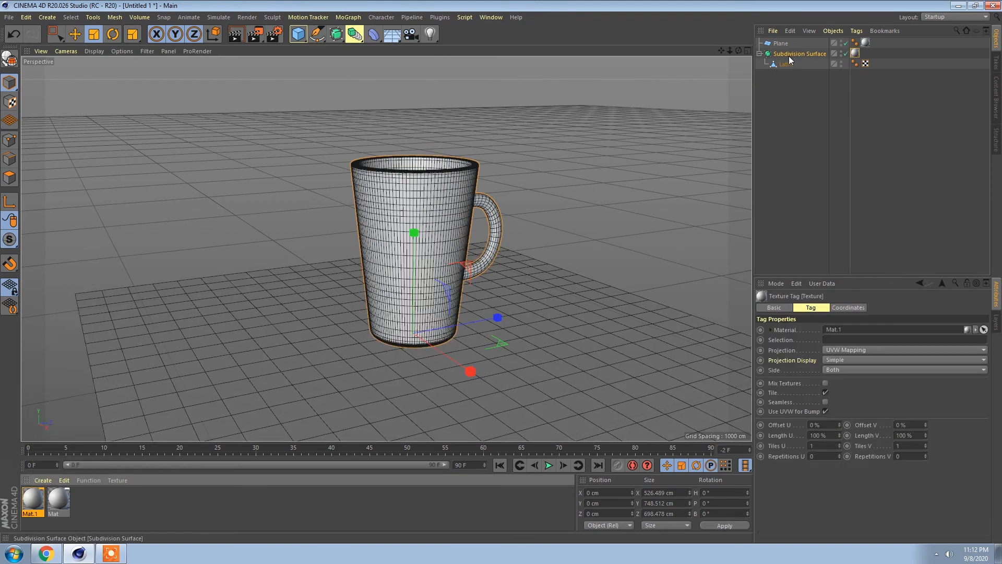
left_click_drag(514, 189, 455, 181, "alt")
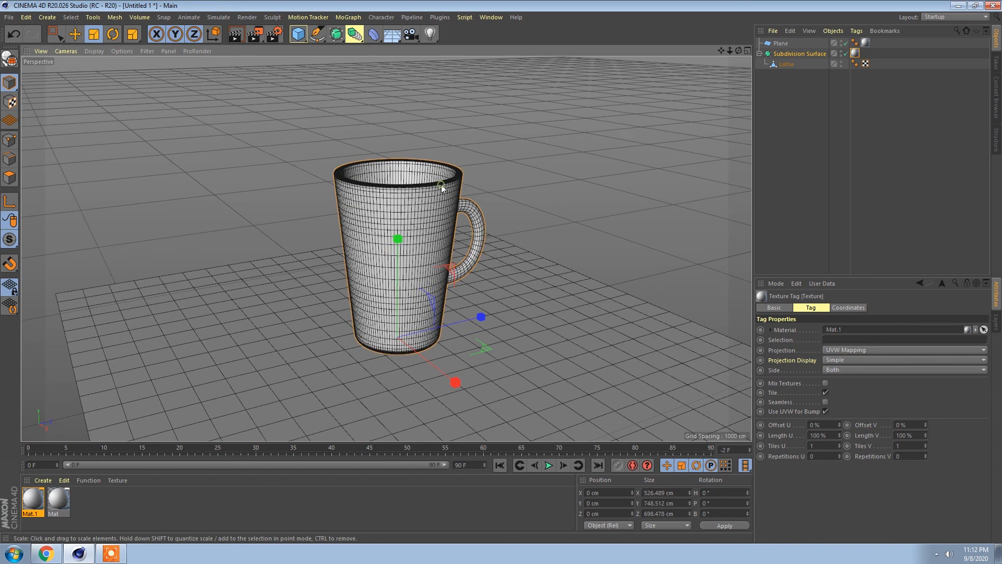
Set the mug material's color to blue with hue 210°, saturation 62% and value 80%
left_click(30, 497)
double_click(30, 497)
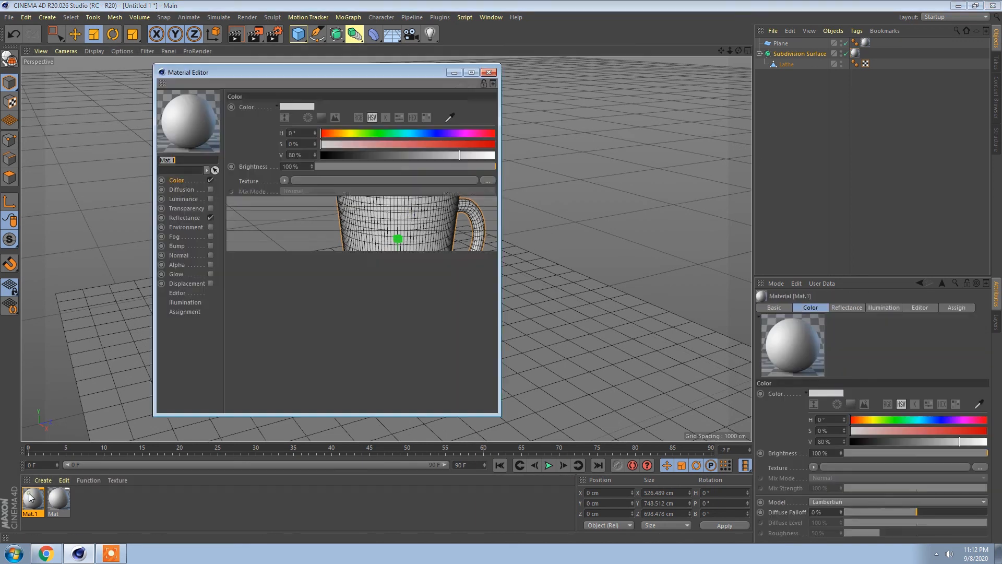
left_click_drag(295, 70, 709, 57)
left_click(829, 120)
mouse_move(830, 119)
left_mouse_down()
mouse_move(840, 119)
mouse_move(831, 130)
left_mouse_up()
left_click(841, 129)
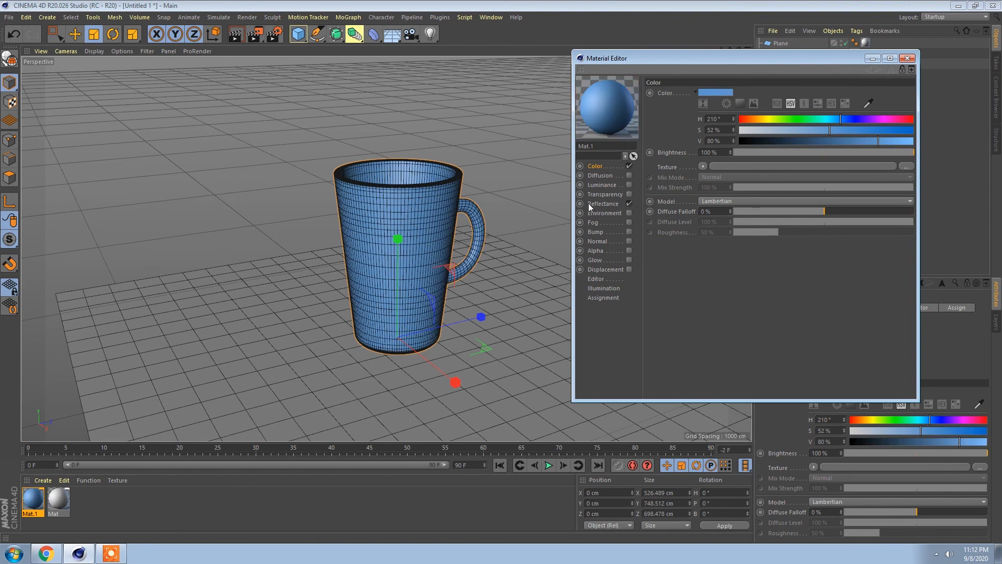
Add a Reflection (Legacy) layer to the mug material's Reflectance and set its layer color brightness to 24%
left_click(590, 204)
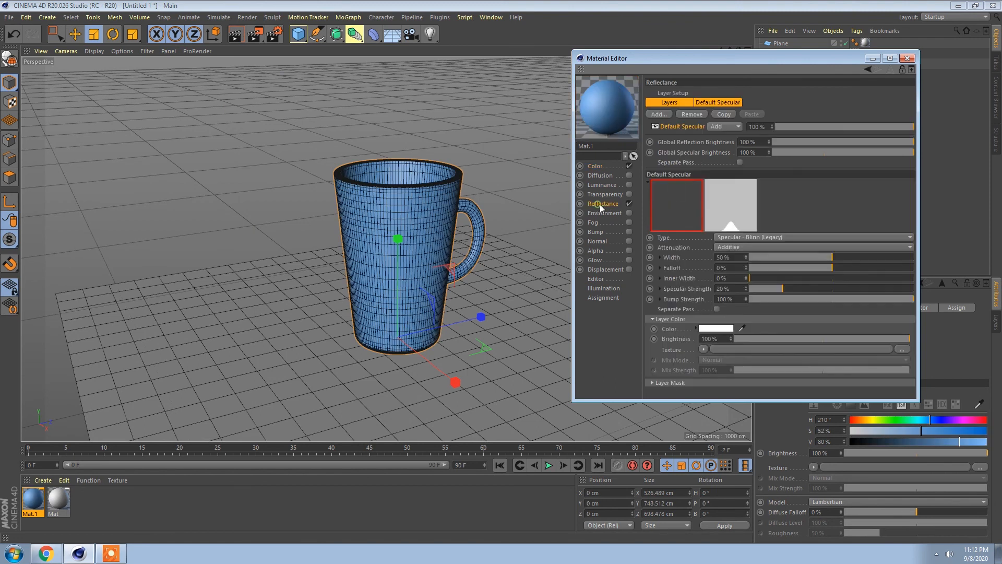
left_click(663, 116)
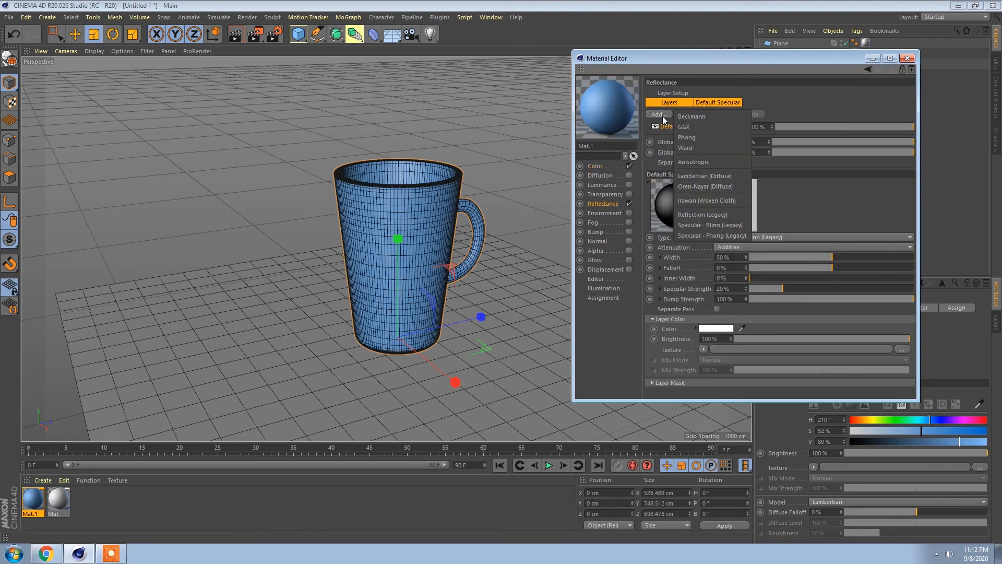
left_click(702, 214)
mouse_move(458, 203)
left_mouse_down("alt")
mouse_move(418, 201)
mouse_move(445, 199)
left_mouse_up("alt")
left_click(600, 167)
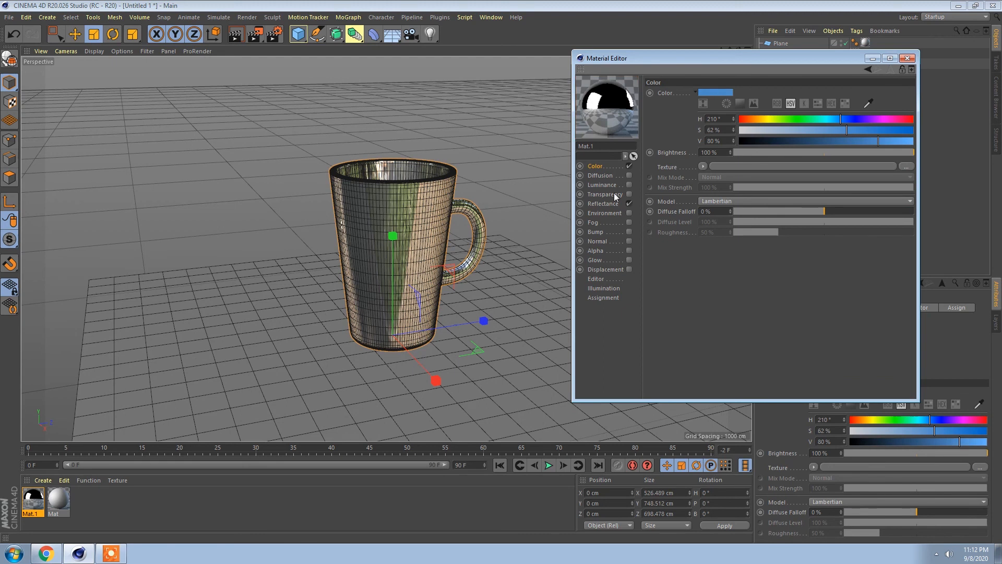
left_click(604, 204)
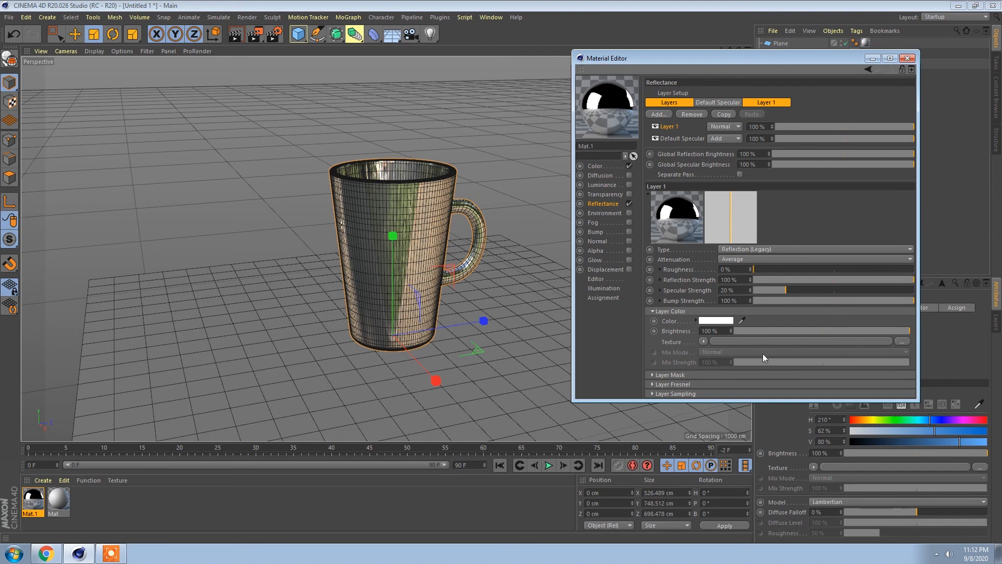
left_click_drag(755, 334, 776, 331)
Raise the default specular strength of the ground plane's material to 64% and close the Material Editor
left_click(525, 289)
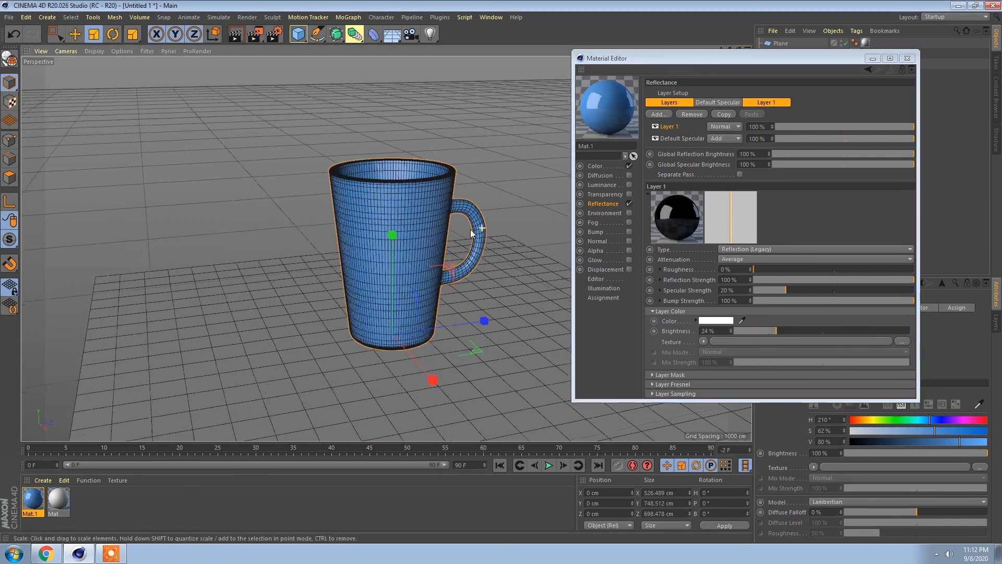
middle_click_drag(525, 289, 506, 245, "alt")
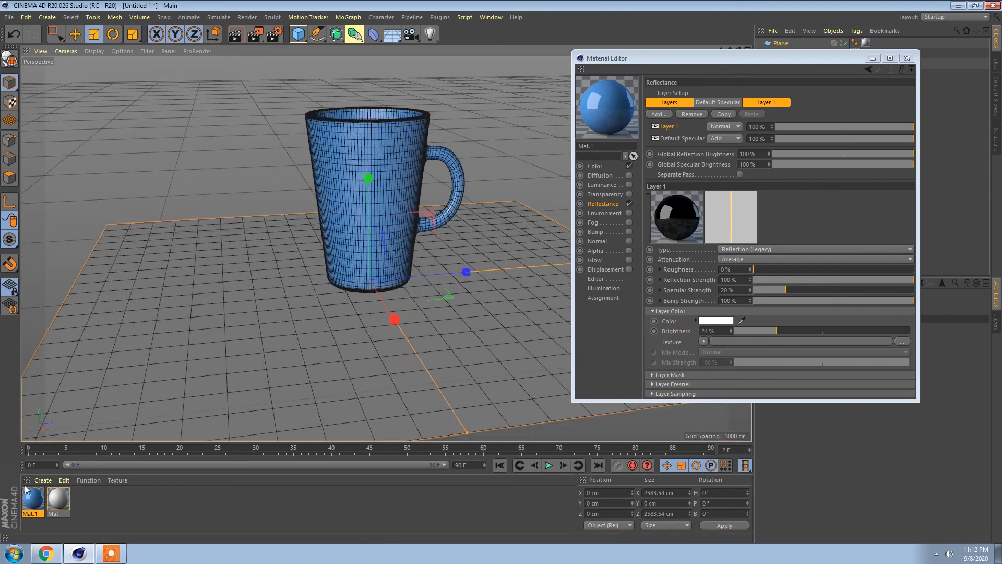
left_click(55, 500)
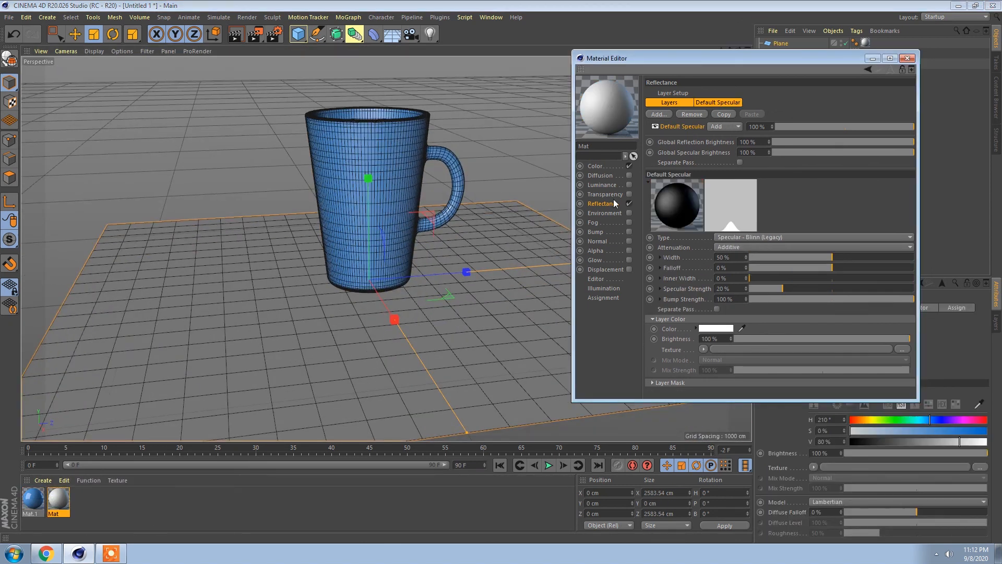
left_click_drag(784, 289, 854, 286)
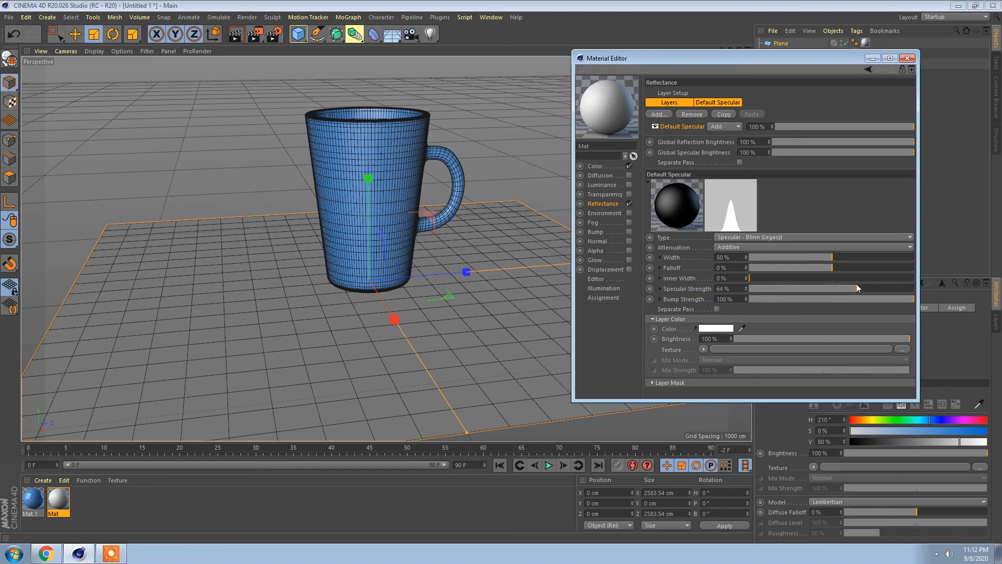
left_click(907, 59)
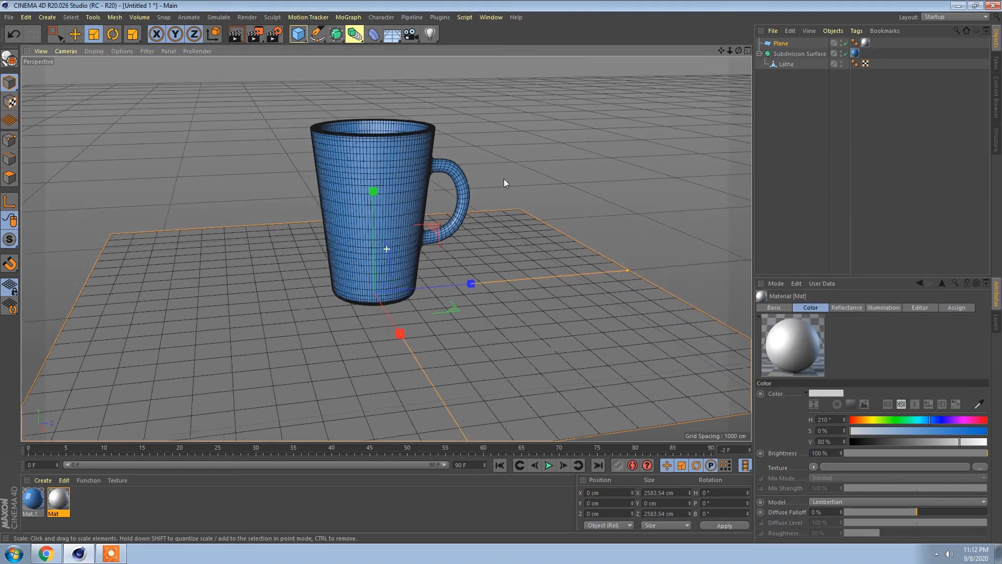
Add the Ambient Occlusion and Global Illumination effects to the render settings
left_click(273, 35)
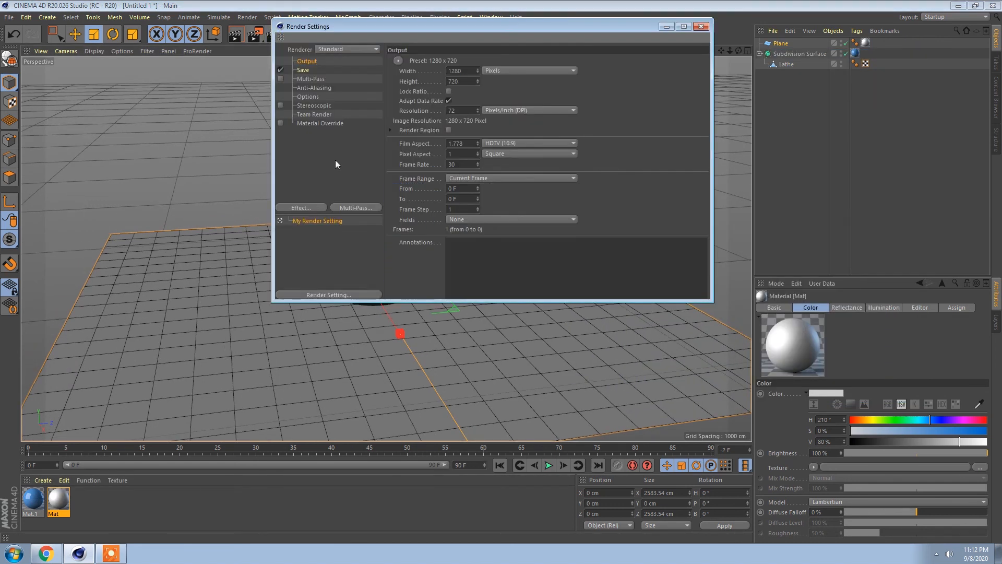
left_click(305, 209)
left_click(355, 271)
left_click(331, 133)
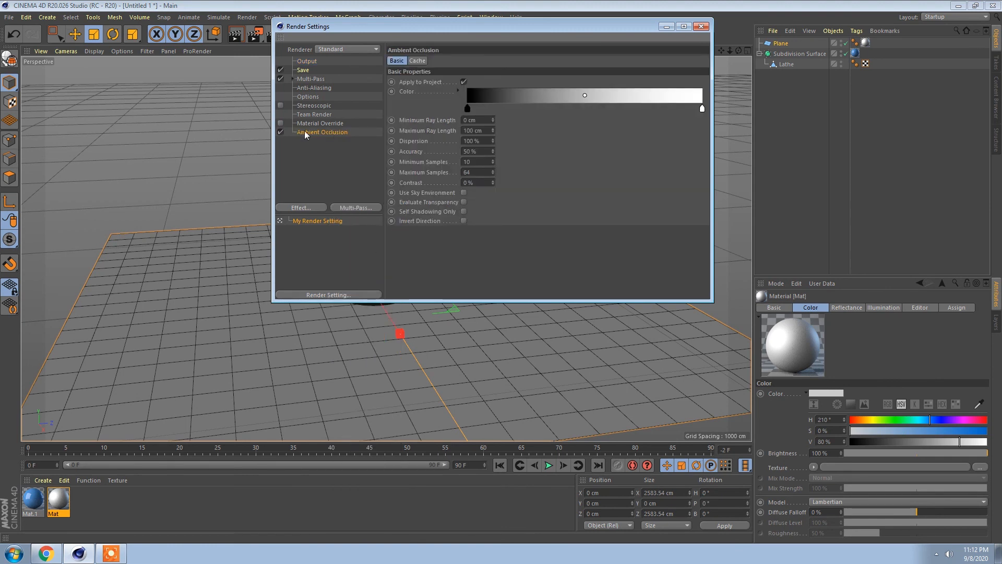
left_click(302, 207)
left_click(364, 332)
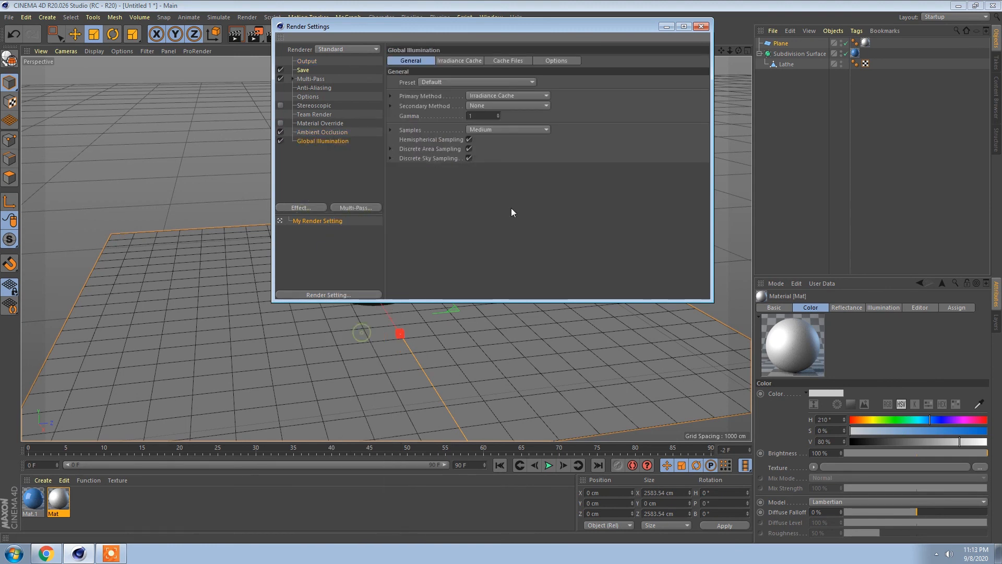
left_click(699, 30)
Frame the mug closer in the perspective view and add a Physical Sky to the scene
left_click_drag(356, 173, 412, 201, "alt")
scroll(412, 202, "up", 4)
left_click(418, 196)
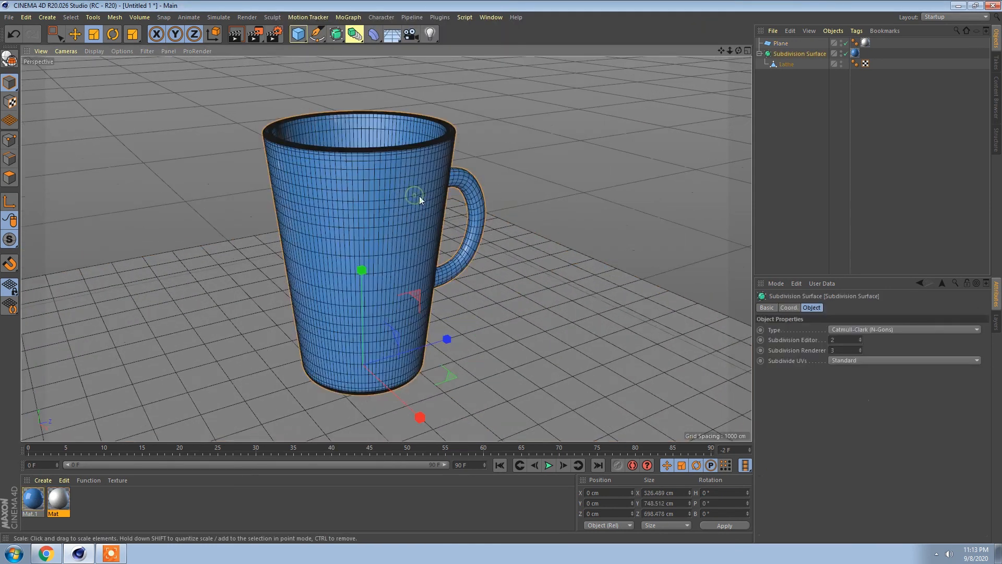
left_click(410, 35)
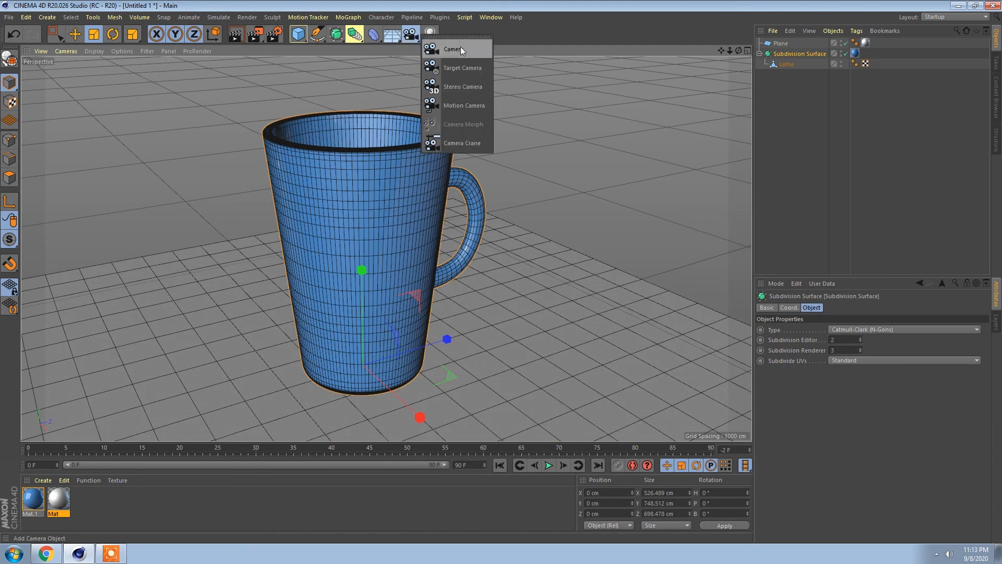
left_click(391, 36)
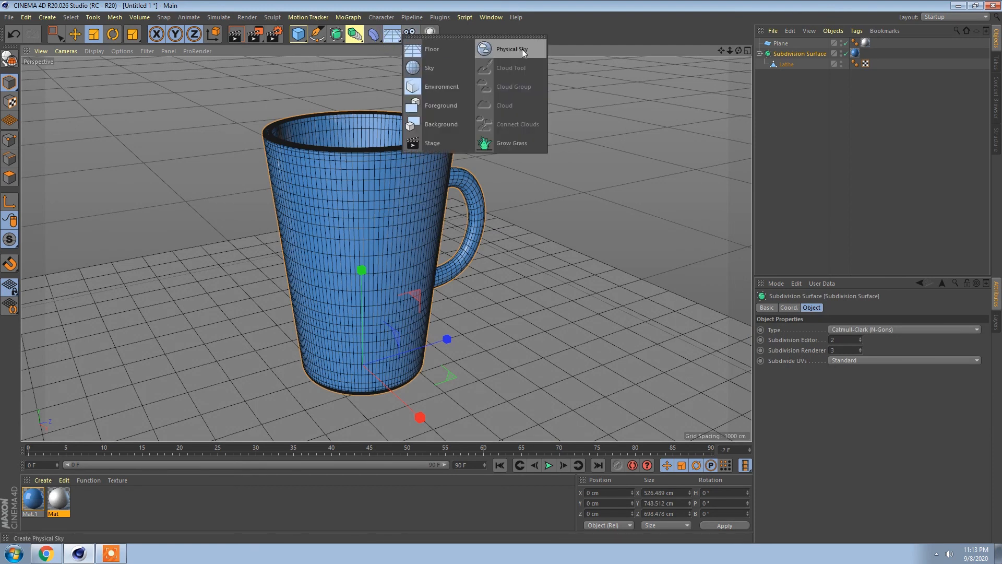
left_click(522, 49)
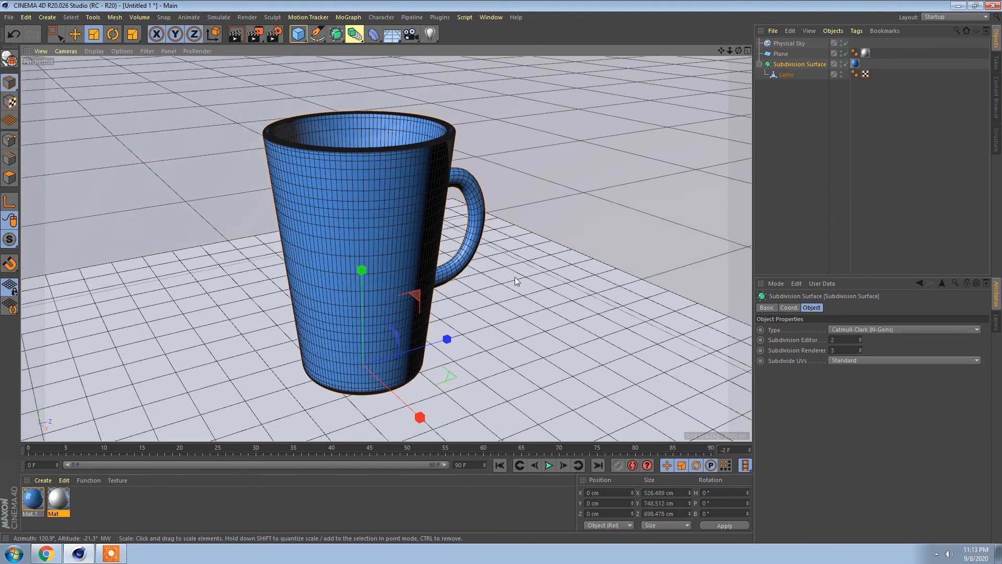
Render the scene to the Picture Viewer and fit the whole image in view
key("shift+r")
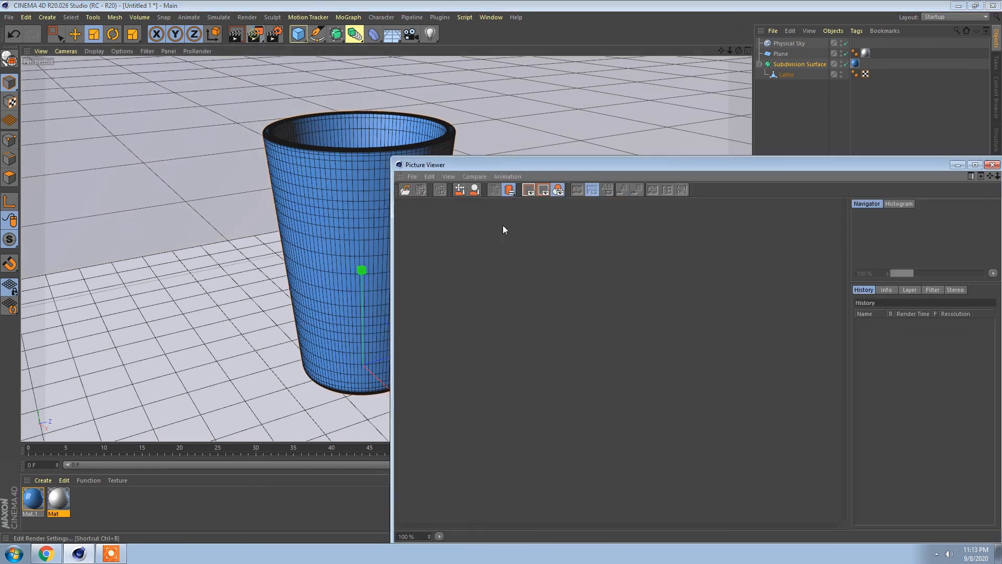
left_click_drag(522, 160, 466, 64)
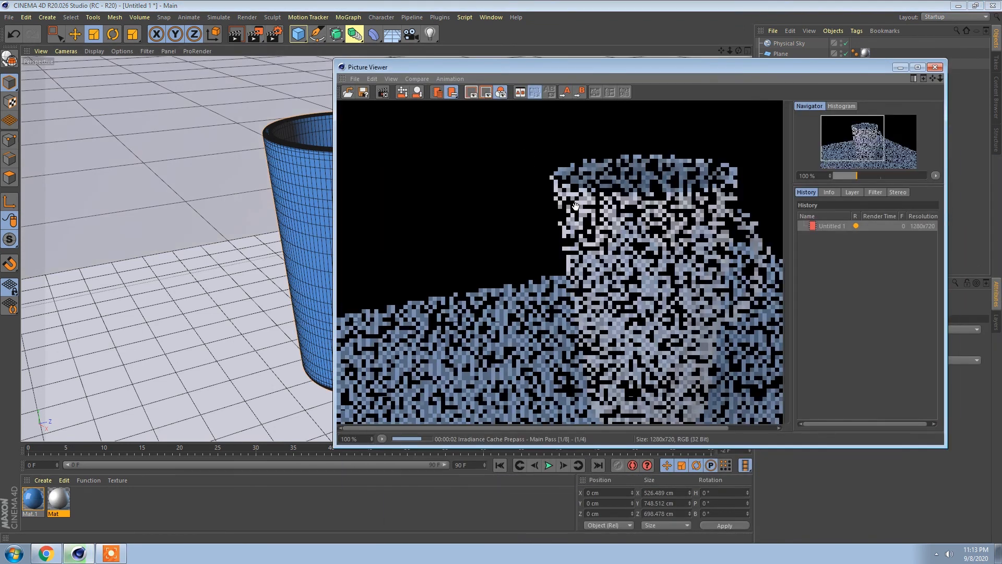
scroll(575, 205, "down", 4)
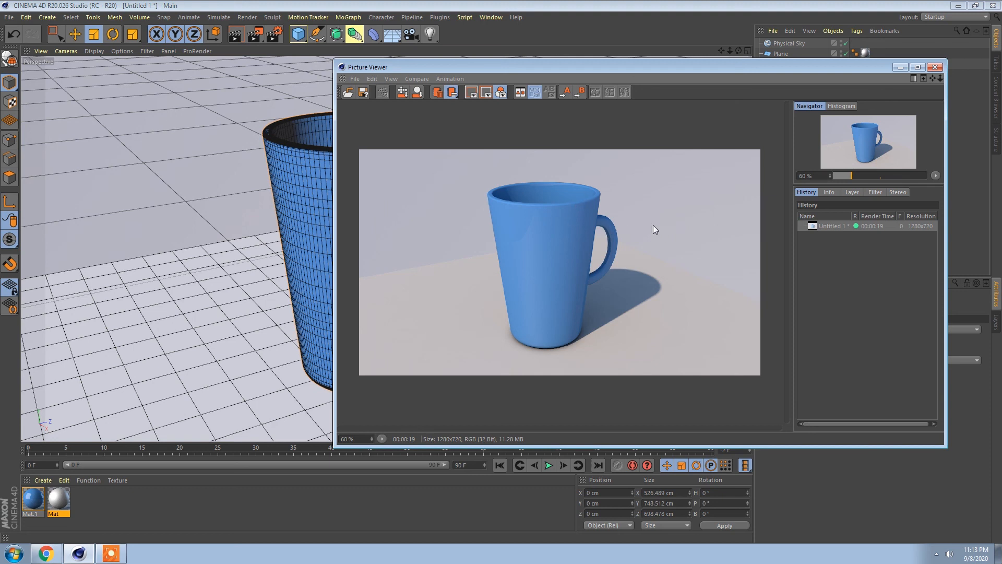
left_click_drag(277, 205, 235, 162, "alt")
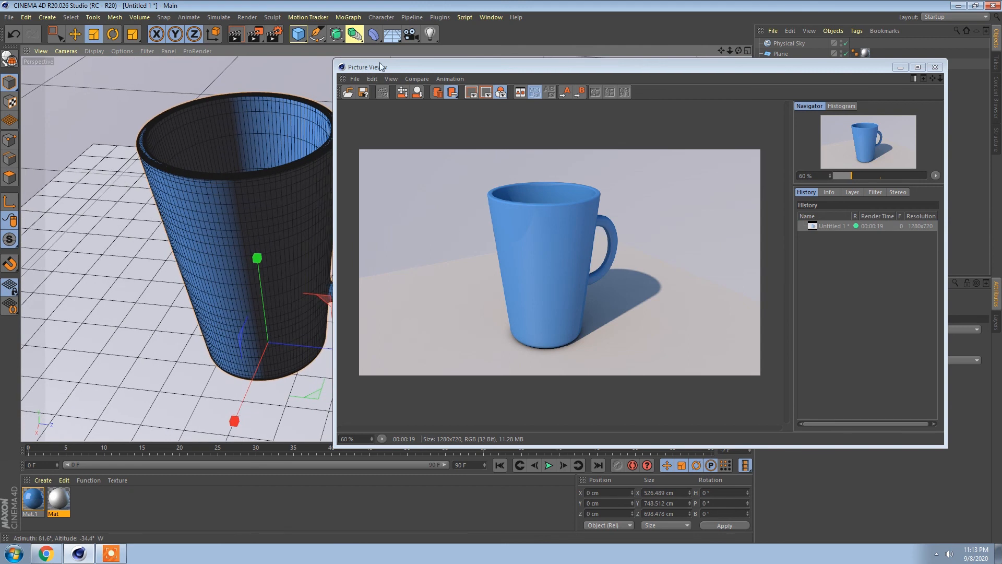
left_click_drag(375, 68, 470, 60)
left_click_drag(313, 130, 320, 185, "alt")
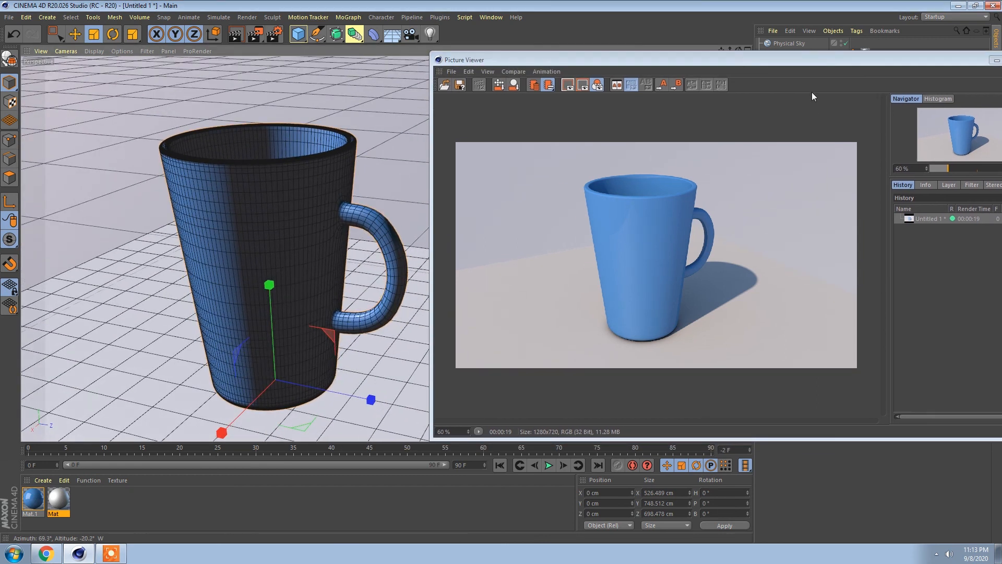
left_click_drag(753, 61, 719, 61)
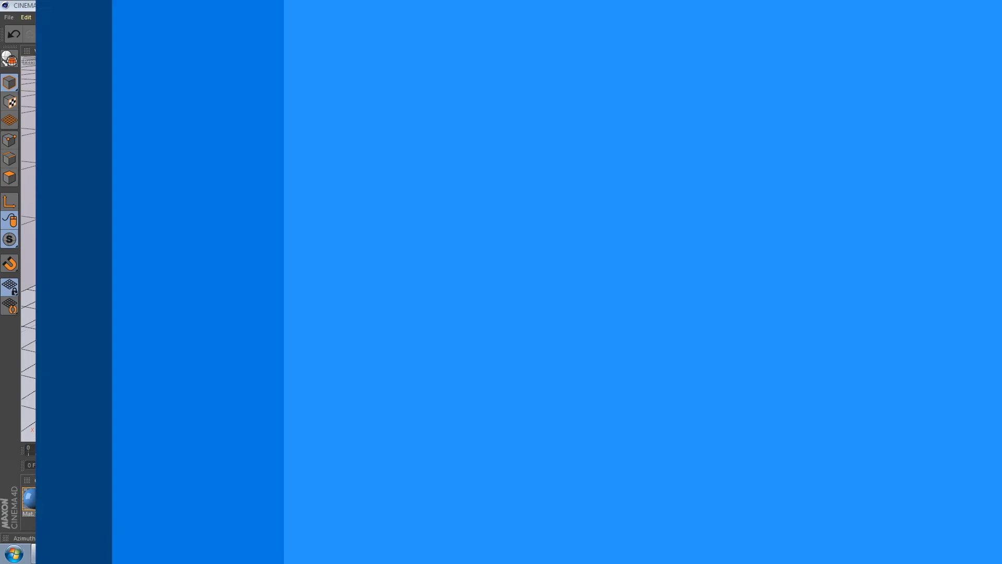